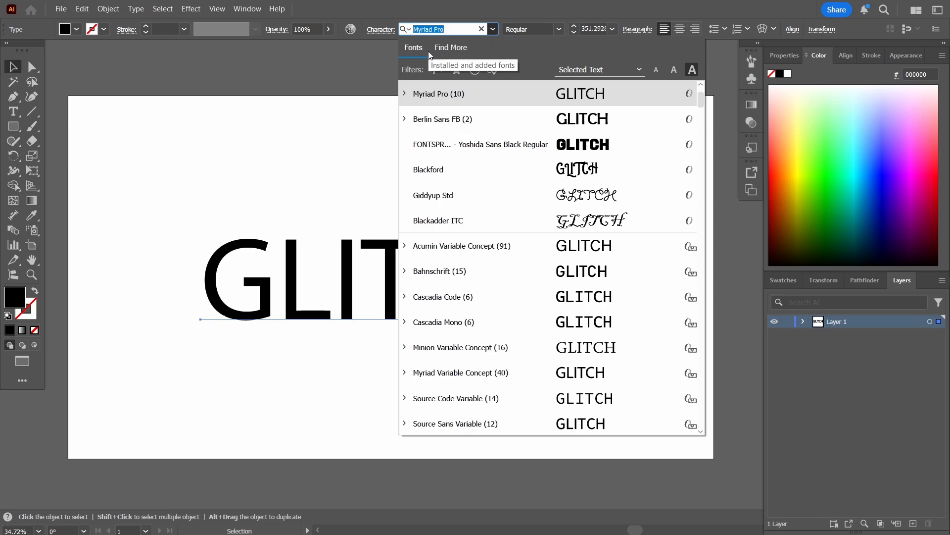
Step: Filter the fonts by condensed width and apply Geometr706 BlkCn BT Black to the GLITCH text
{"action": "left_click", "coordinate": [436, 69]}
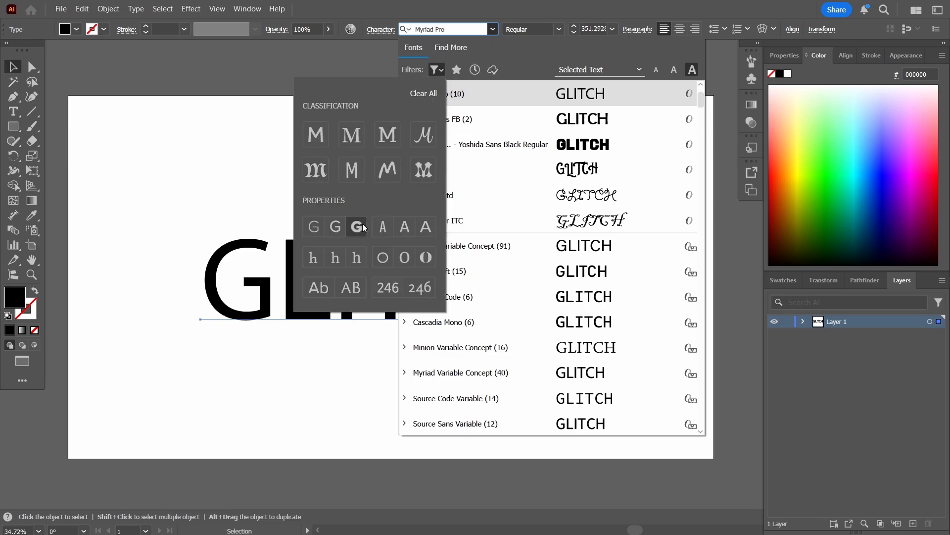
{"action": "left_click", "coordinate": [383, 230]}
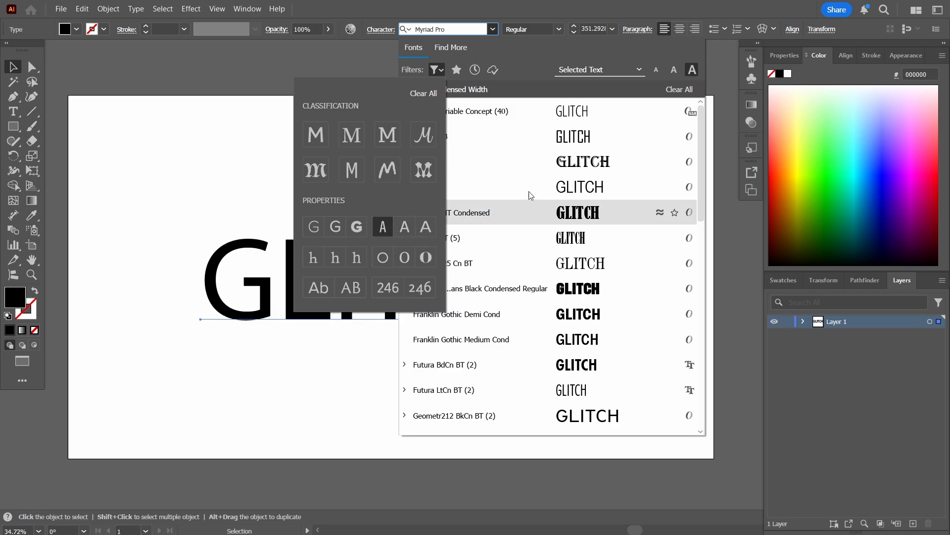
{"action": "left_click", "coordinate": [586, 86]}
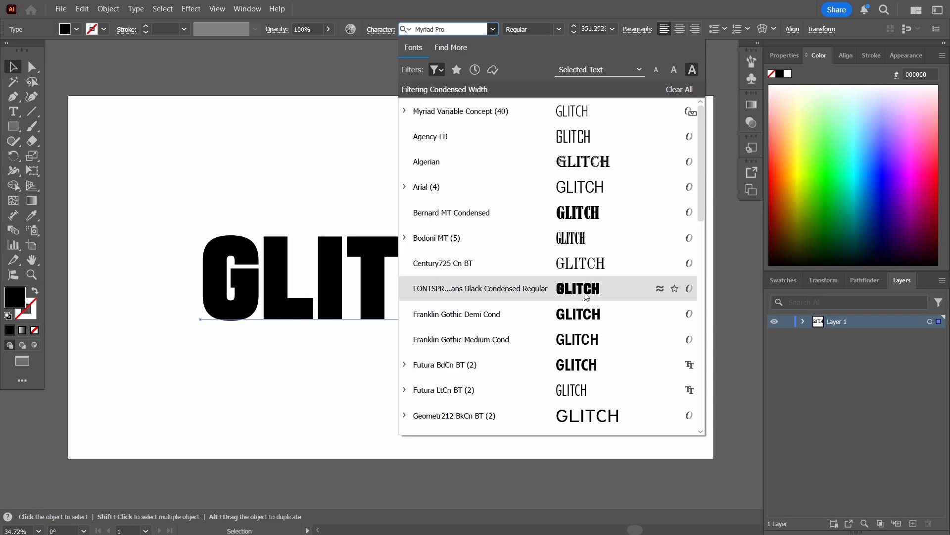
{"action": "scroll", "coordinate": [586, 302], "scroll_direction": "down", "scroll_amount": 2}
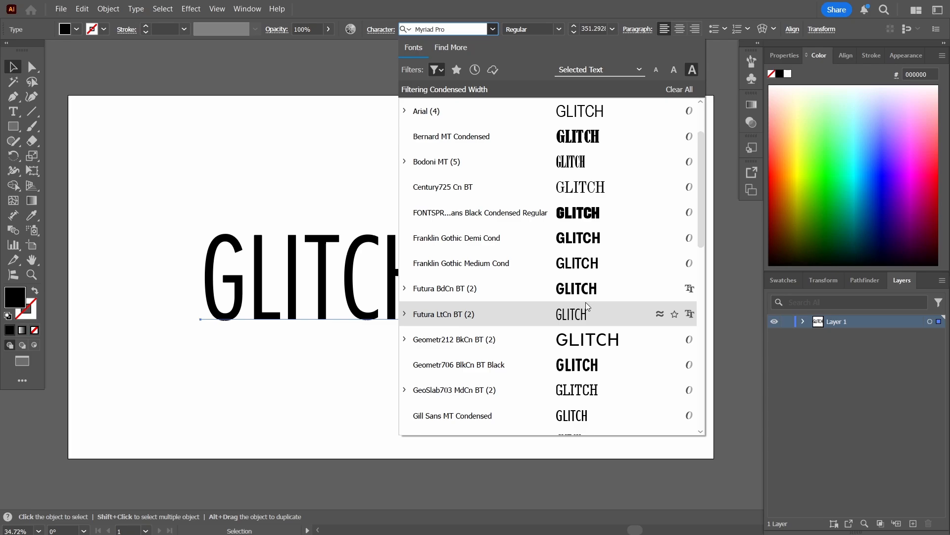
{"action": "left_click", "coordinate": [586, 366]}
Step: Enlarge the GLITCH text to a font size of about 438 and center it horizontally and vertically on the artboard
{"action": "left_click_drag", "start_coordinate": [515, 348], "coordinate": [554, 370]}
{"action": "left_click_drag", "start_coordinate": [462, 315], "coordinate": [488, 300]}
{"action": "left_click", "coordinate": [843, 55]}
{"action": "left_click", "coordinate": [797, 89]}
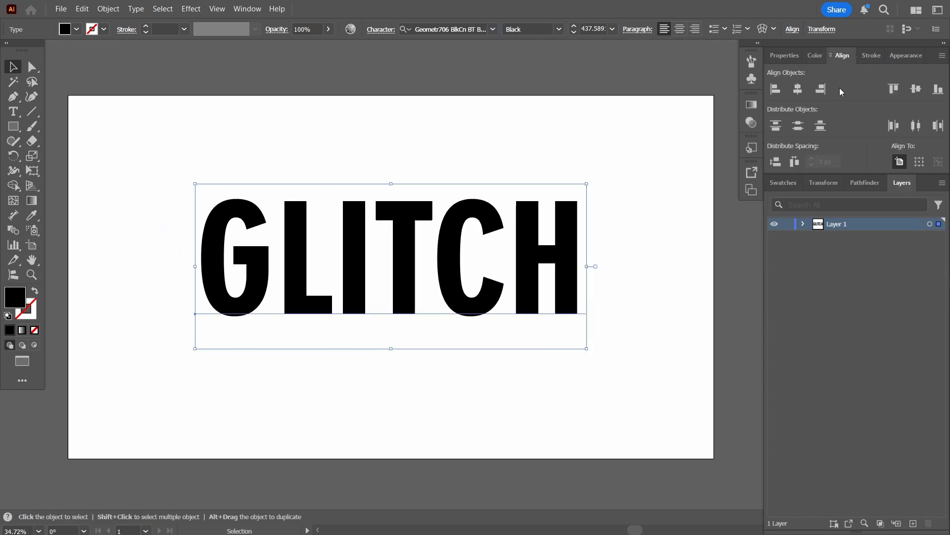
{"action": "left_click", "coordinate": [916, 88]}
{"action": "left_click", "coordinate": [637, 163]}
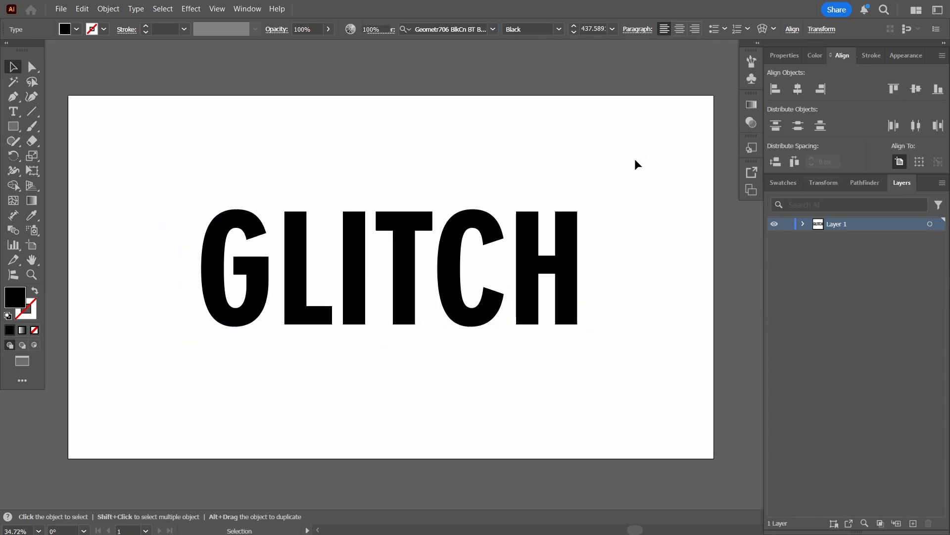
Step: Copy the GLITCH text and paste two copies in back of the original, exactly overlapping it
{"action": "left_click", "coordinate": [497, 235]}
{"action": "left_click", "coordinate": [803, 223]}
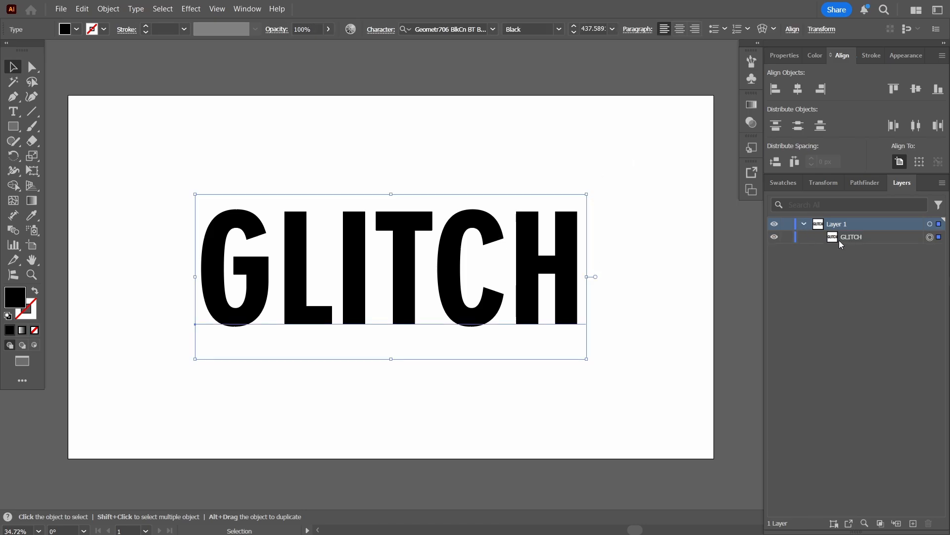
{"action": "right_click", "coordinate": [484, 224]}
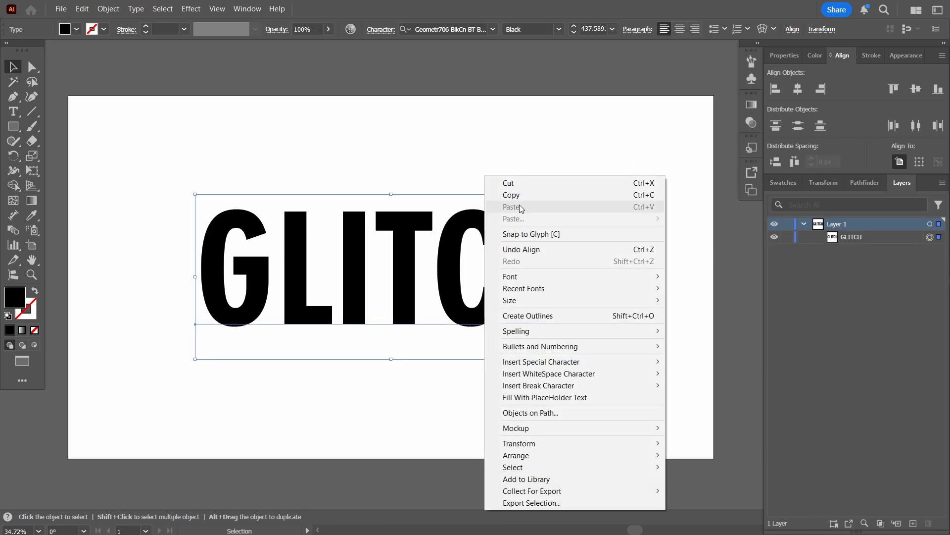
{"action": "left_click", "coordinate": [526, 197]}
{"action": "right_click", "coordinate": [488, 224]}
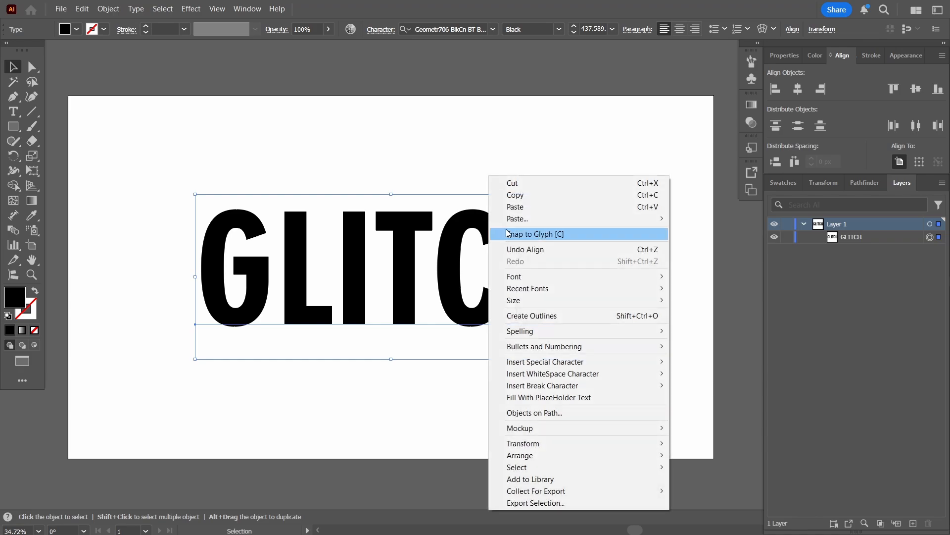
{"action": "mouse_move", "coordinate": [594, 218]}
{"action": "left_click", "coordinate": [708, 230]}
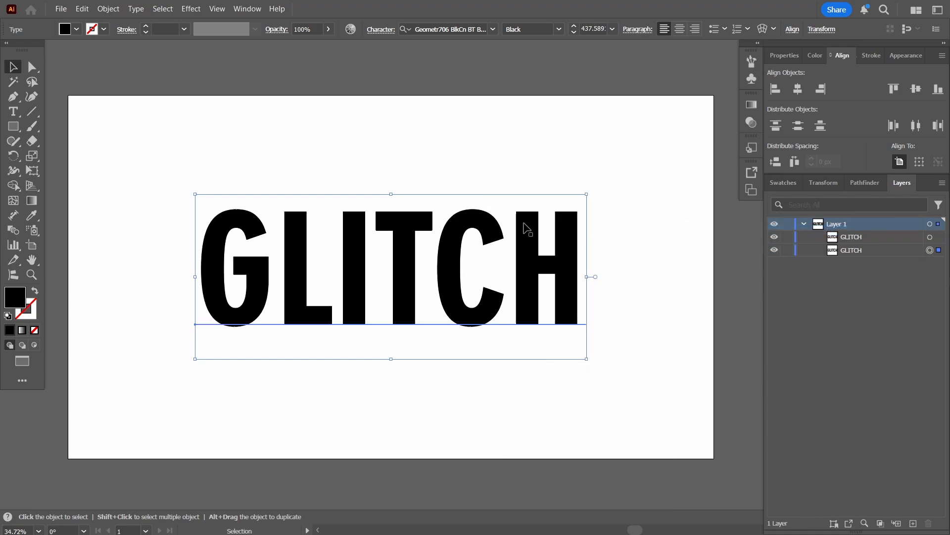
{"action": "right_click", "coordinate": [488, 226]}
{"action": "mouse_move", "coordinate": [644, 218]}
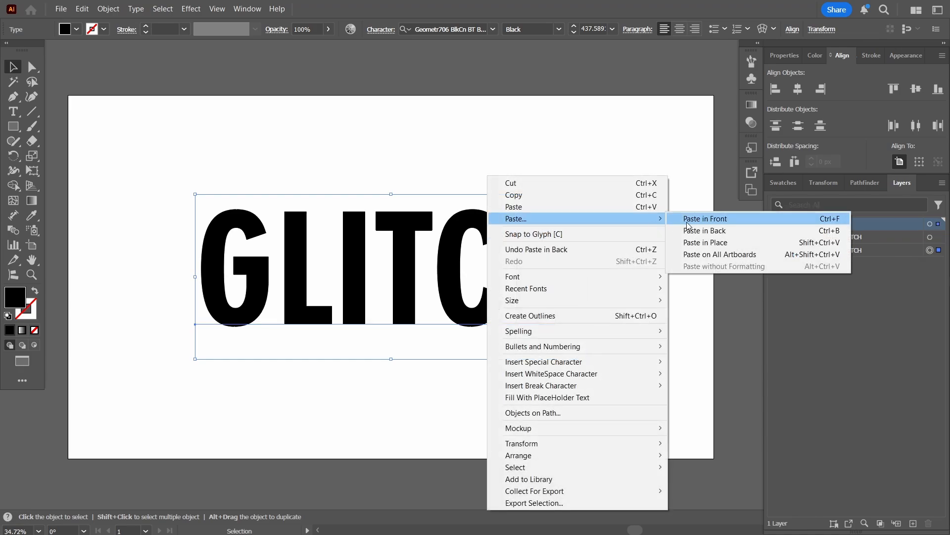
{"action": "left_click", "coordinate": [715, 231]}
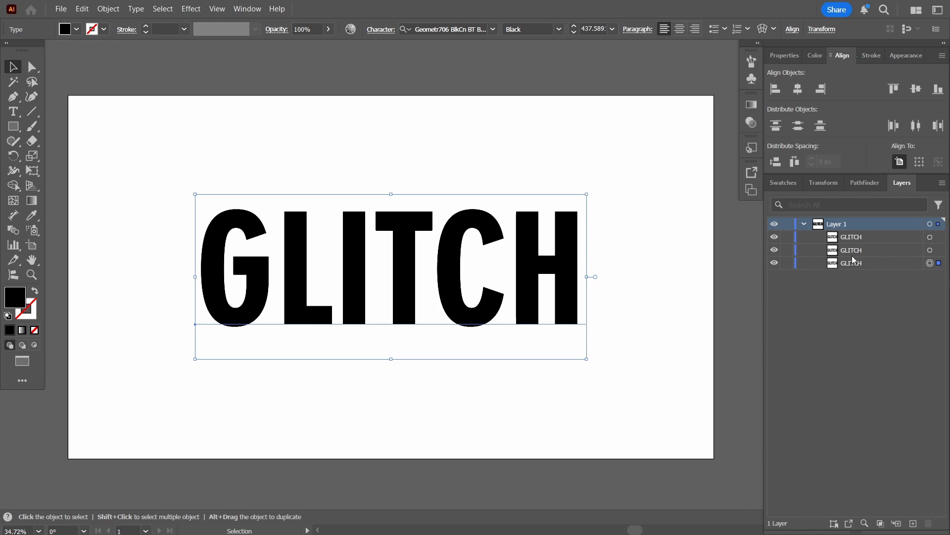
Step: Hide the frontmost GLITCH text and fill the middle copy with RGB Red
{"action": "left_click", "coordinate": [775, 237]}
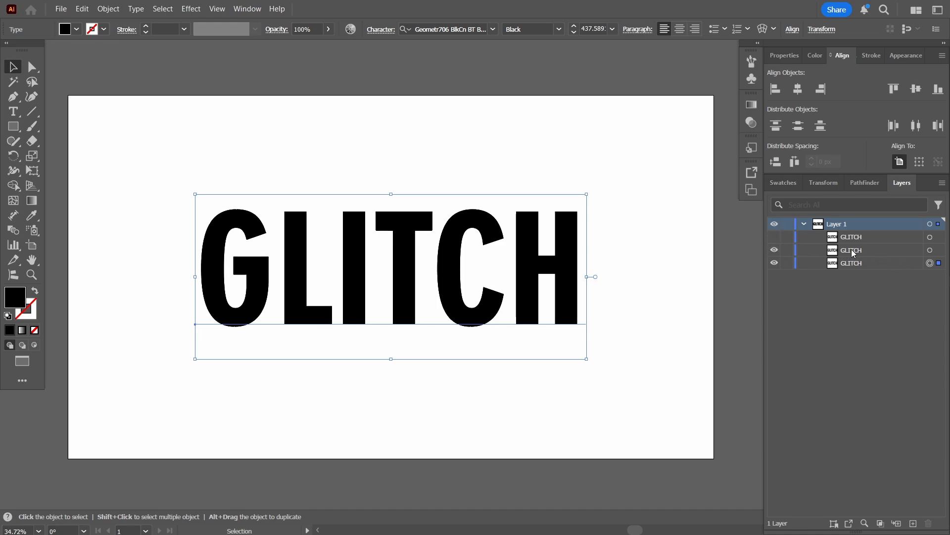
{"action": "left_click", "coordinate": [854, 252]}
{"action": "left_click", "coordinate": [931, 250]}
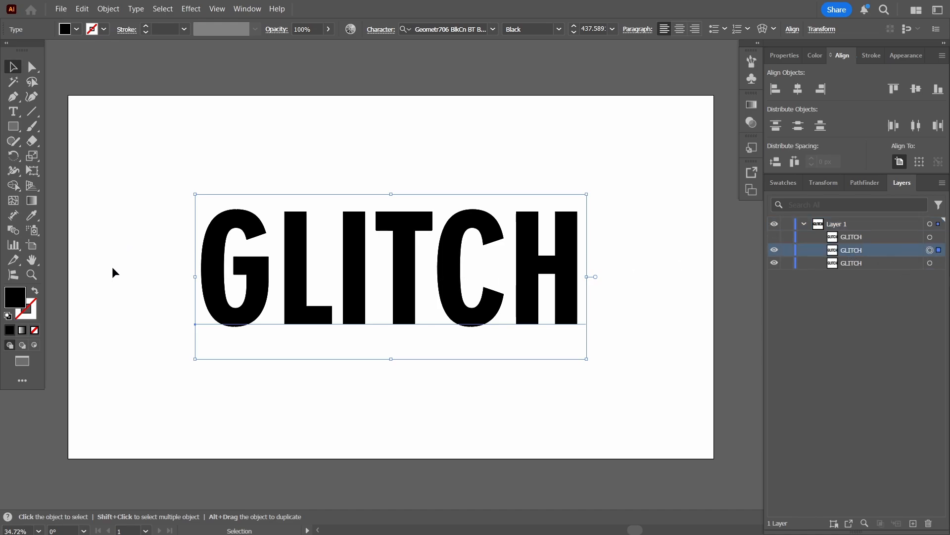
{"action": "left_click", "coordinate": [791, 182]}
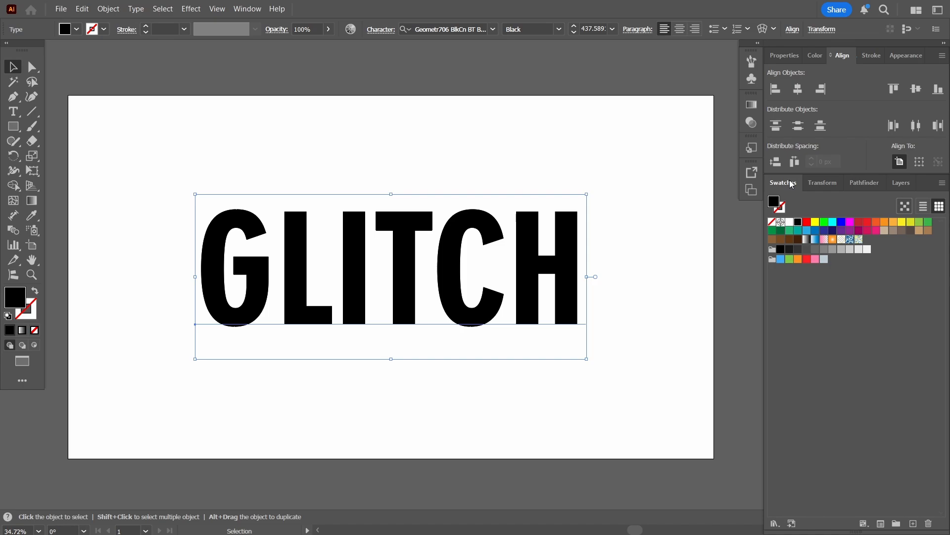
{"action": "left_click", "coordinate": [807, 223]}
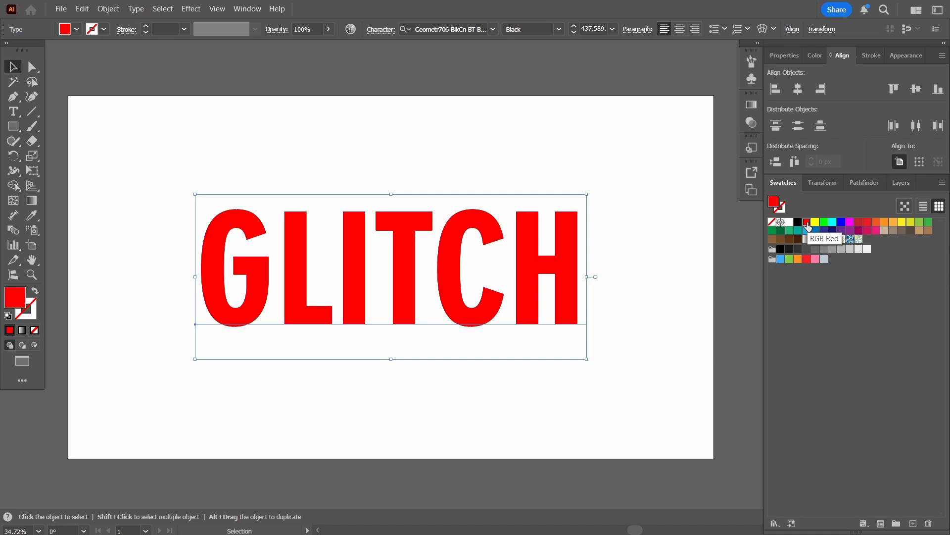
Step: Select the backmost GLITCH copy, hide the red one above it, and fill the backmost copy with RGB Yellow
{"action": "left_click", "coordinate": [902, 182]}
{"action": "left_click", "coordinate": [930, 263]}
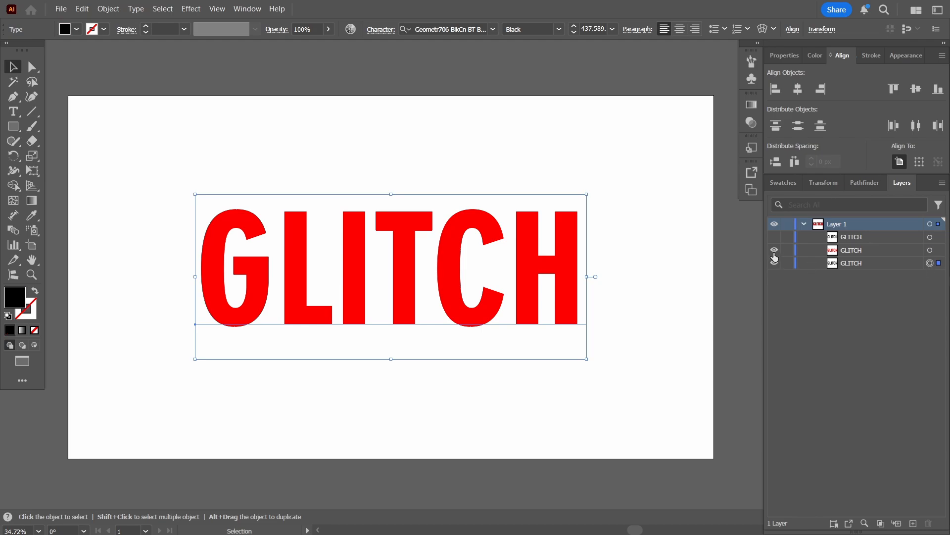
{"action": "left_click", "coordinate": [775, 251]}
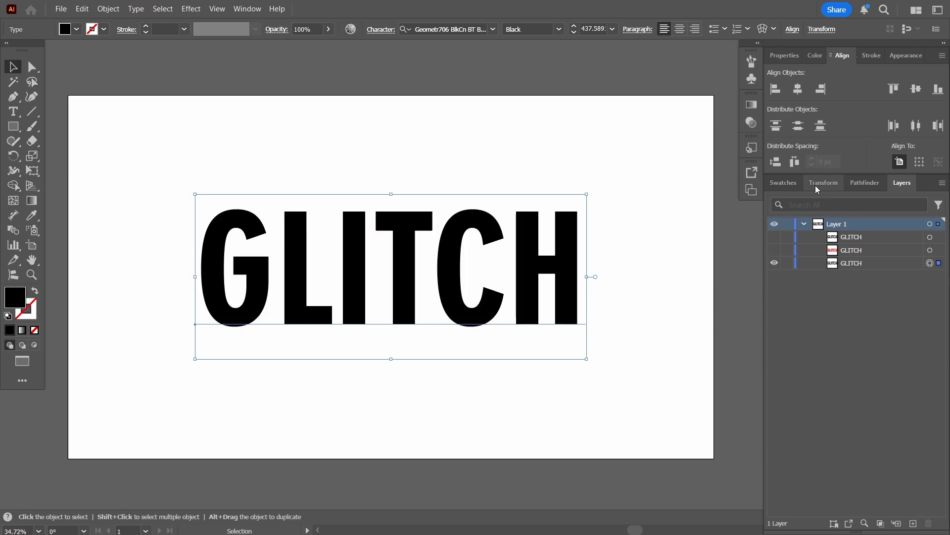
{"action": "left_click", "coordinate": [777, 181]}
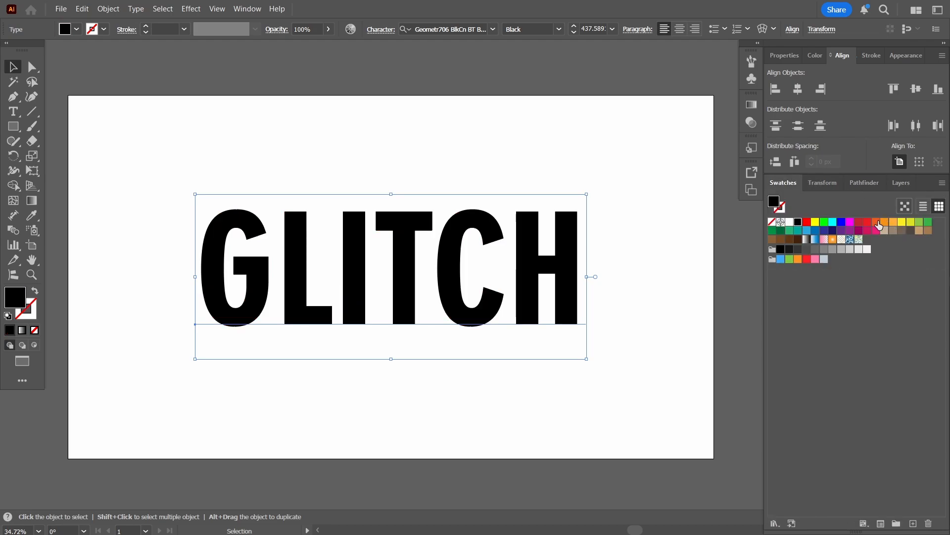
{"action": "left_click", "coordinate": [816, 222]}
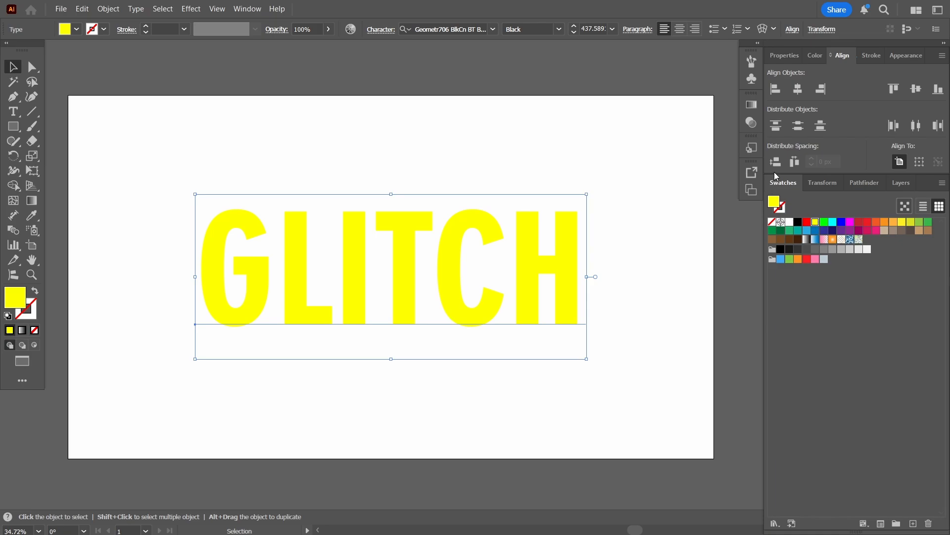
Step: Show the hidden red copy and the frontmost black GLITCH text again
{"action": "left_click", "coordinate": [894, 182]}
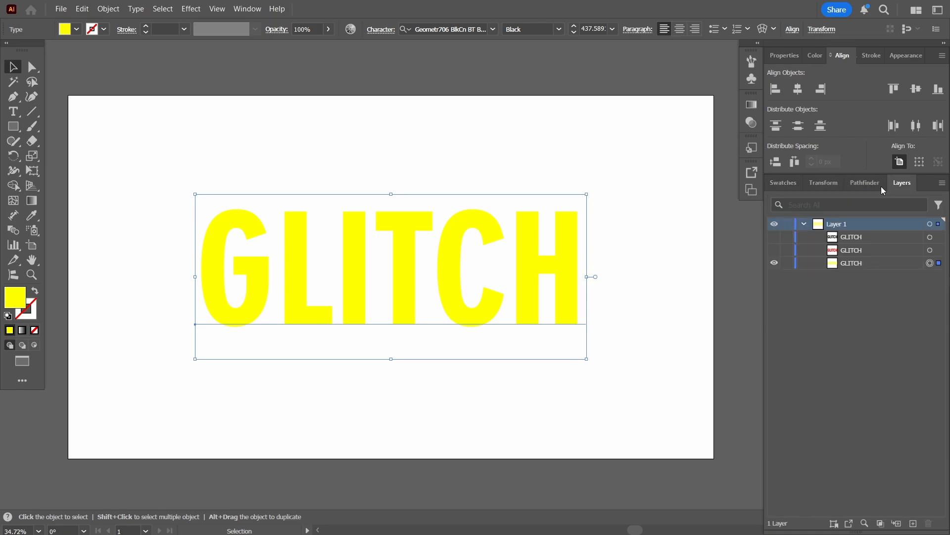
{"action": "left_click", "coordinate": [775, 250]}
{"action": "left_click", "coordinate": [775, 237]}
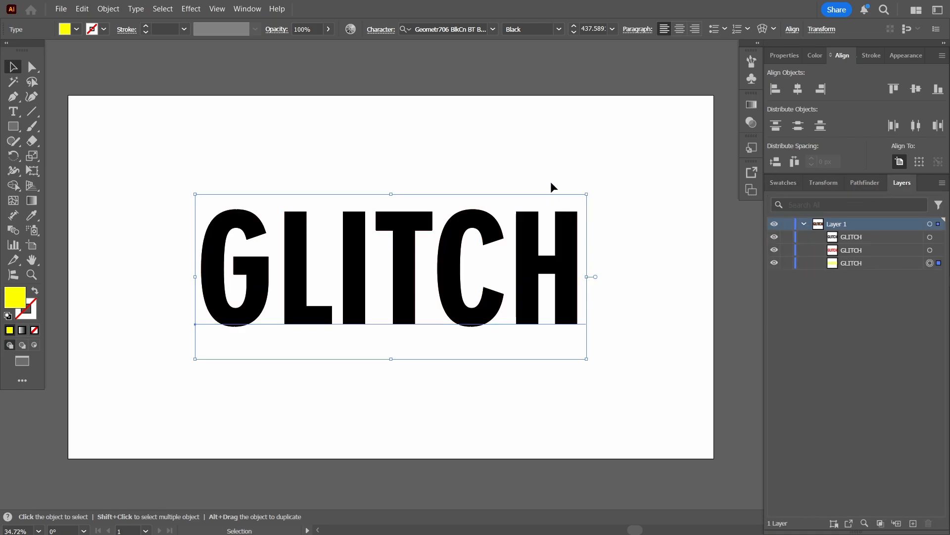
Step: Fill the still selected backmost GLITCH copy with cyan
{"action": "left_click", "coordinate": [784, 182]}
{"action": "left_click", "coordinate": [832, 222]}
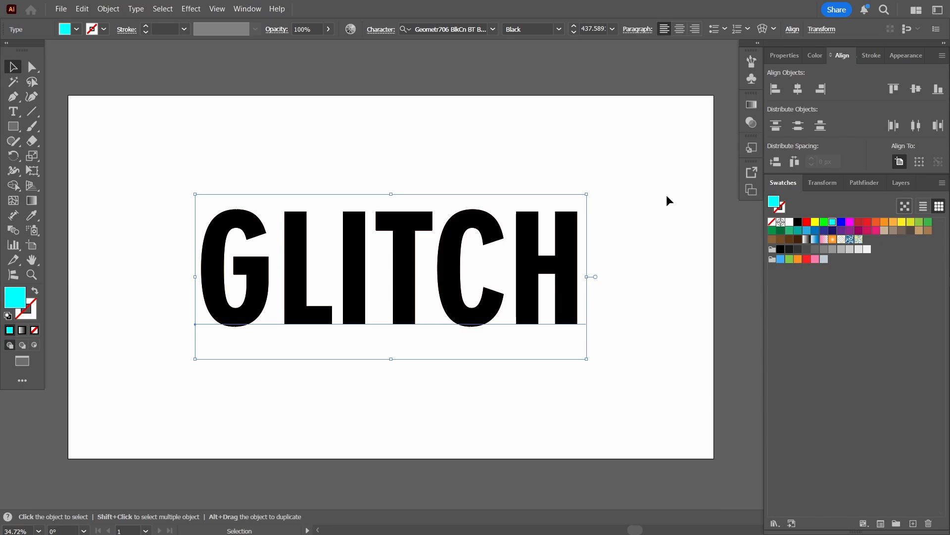
{"action": "left_click", "coordinate": [901, 182]}
Step: Fill the frontmost GLITCH text with cyan and deselect it
{"action": "left_click", "coordinate": [864, 238]}
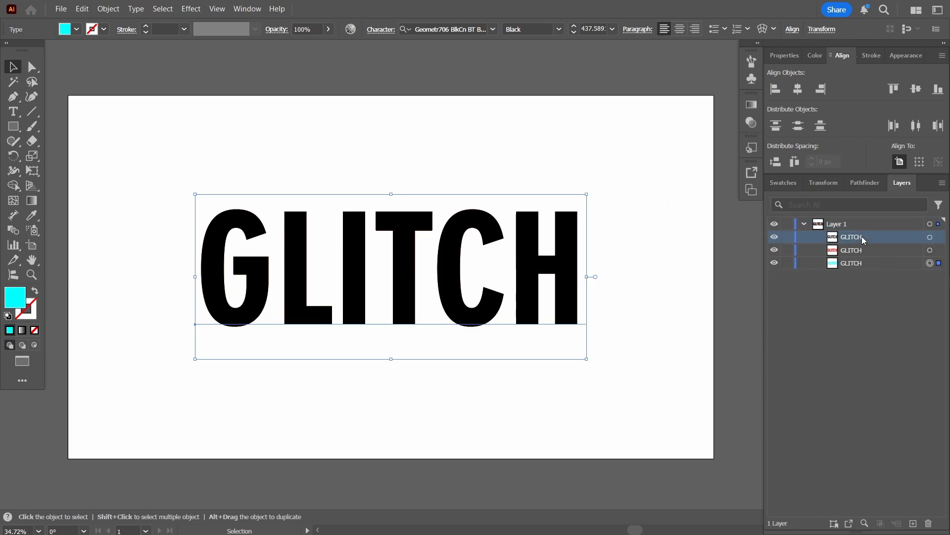
{"action": "left_click", "coordinate": [939, 239]}
{"action": "left_click", "coordinate": [784, 182]}
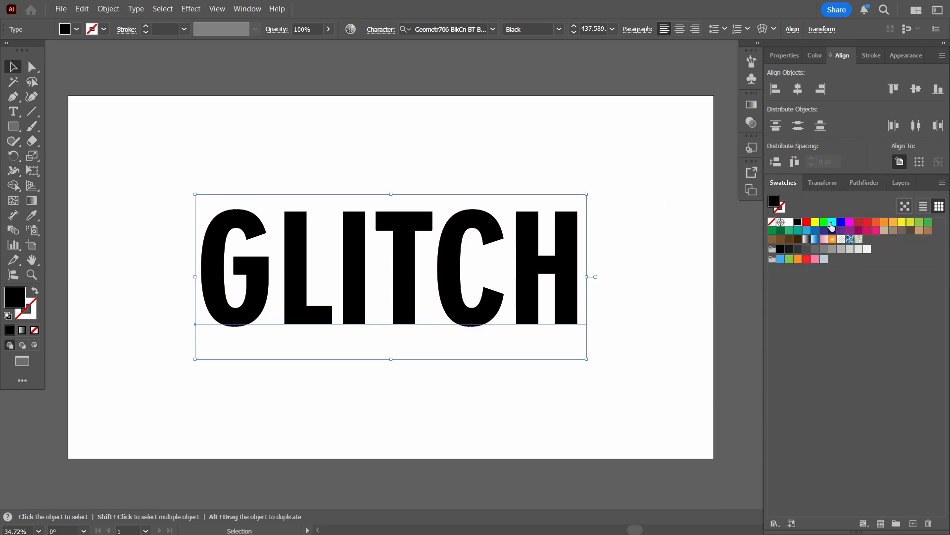
{"action": "left_click", "coordinate": [833, 222]}
{"action": "left_click", "coordinate": [650, 176]}
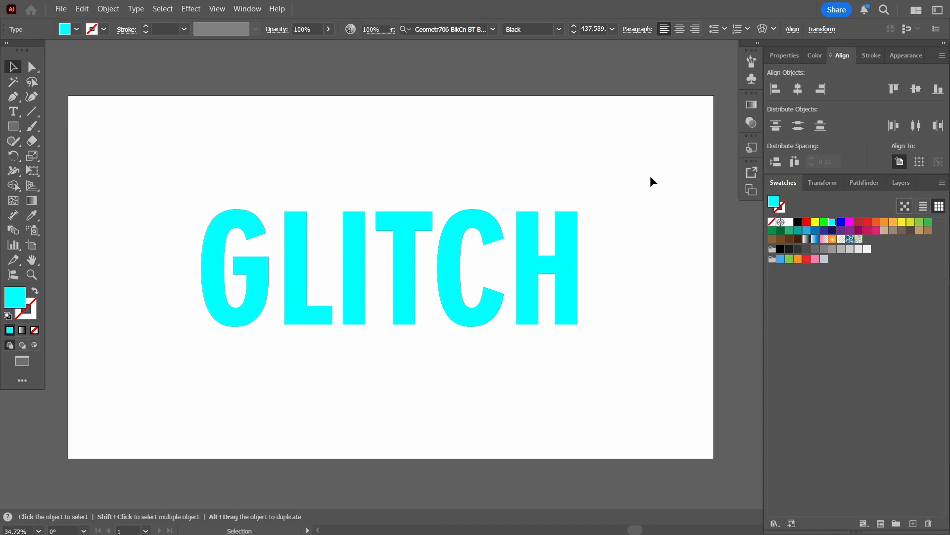
Step: Select the red middle GLITCH copy and nudge it about five increments to the left
{"action": "left_click", "coordinate": [387, 224]}
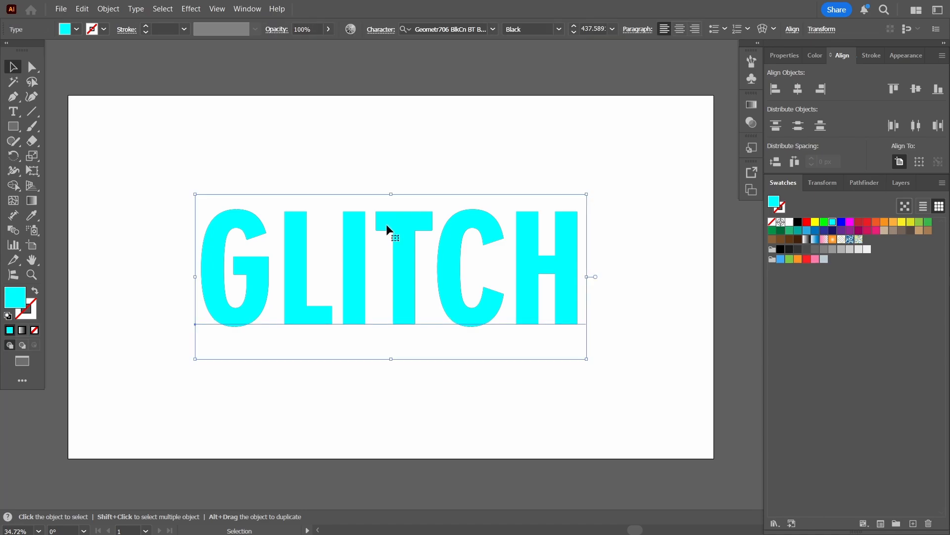
{"action": "left_click", "coordinate": [902, 183]}
{"action": "left_click", "coordinate": [931, 250]}
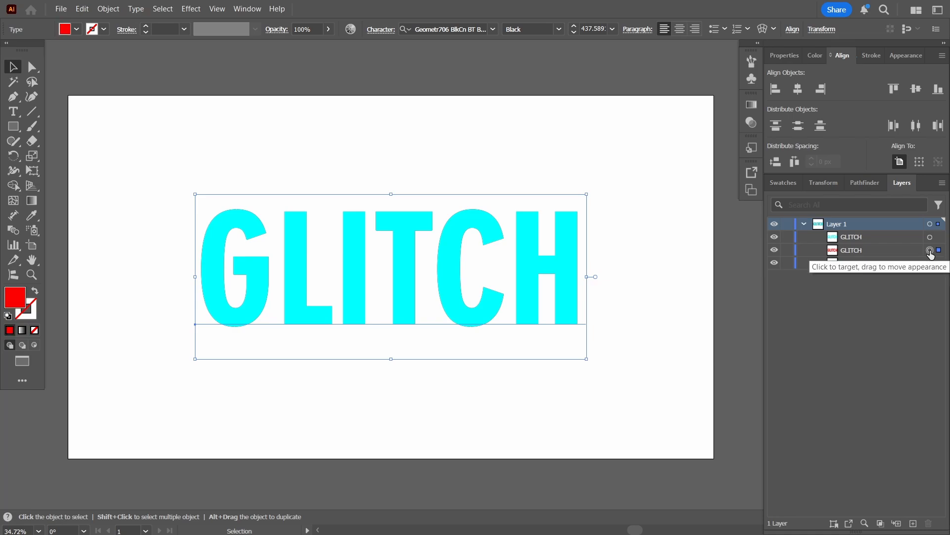
{"action": "key", "text": "Left"}
{"action": "key", "text": "Left"}
{"action": "key", "text": "Left"}
{"action": "key", "text": "Left"}
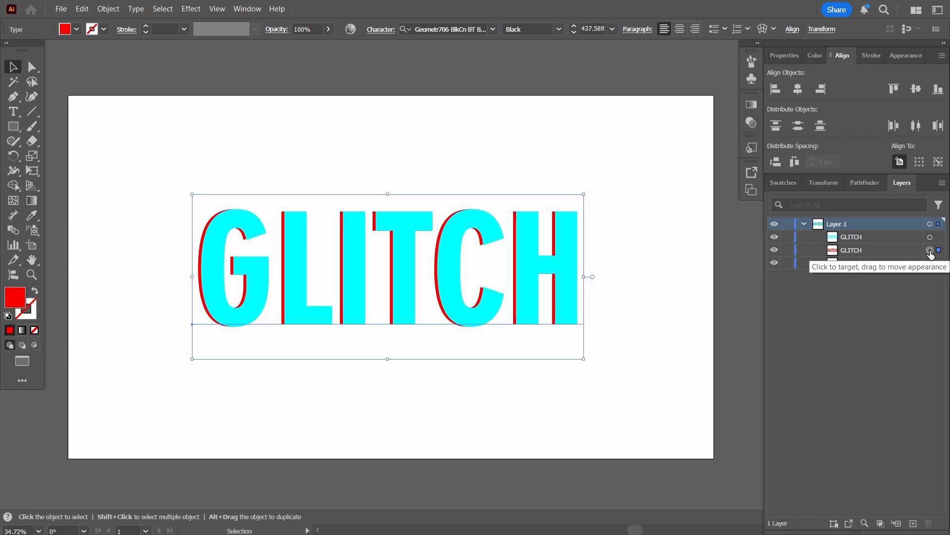
{"action": "key", "text": "Left"}
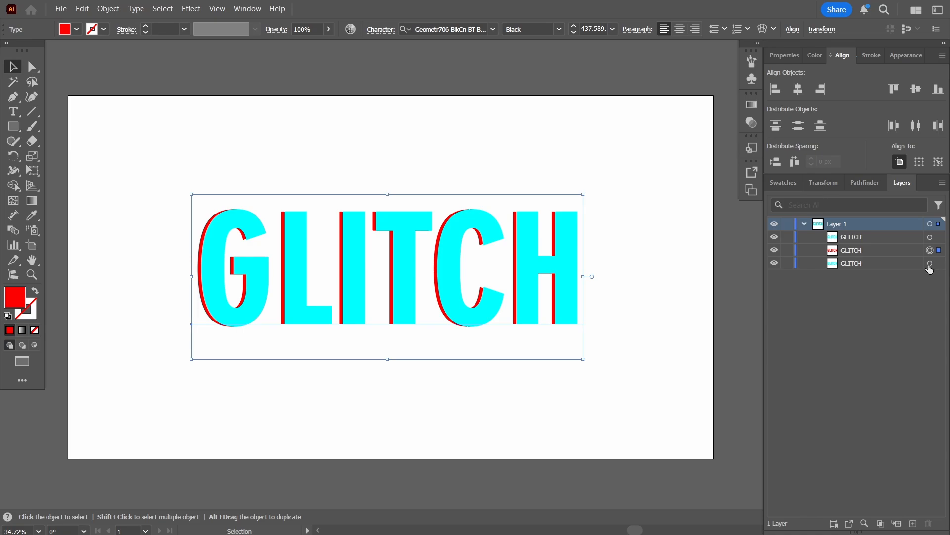
Step: Fill the backmost GLITCH copy with RGB Yellow
{"action": "left_click", "coordinate": [929, 265]}
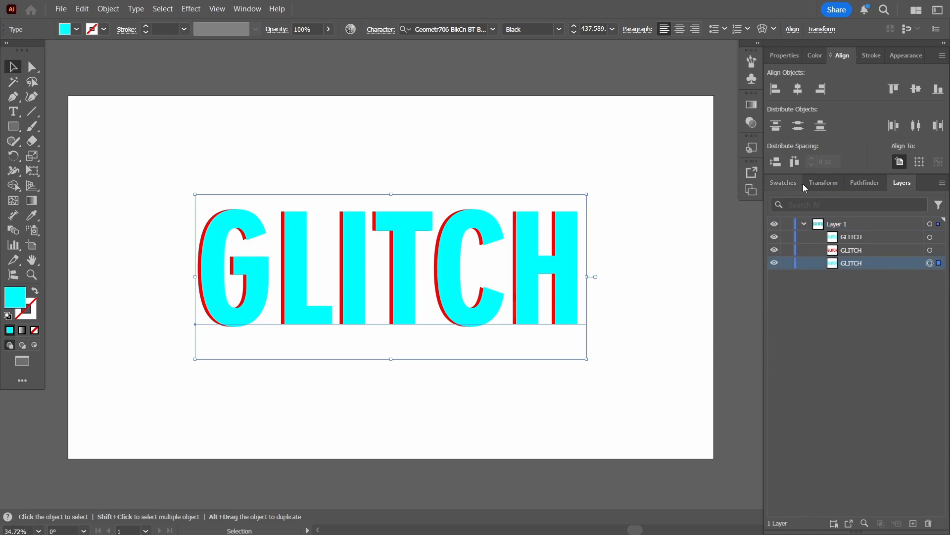
{"action": "left_click", "coordinate": [783, 182]}
{"action": "left_click", "coordinate": [815, 222]}
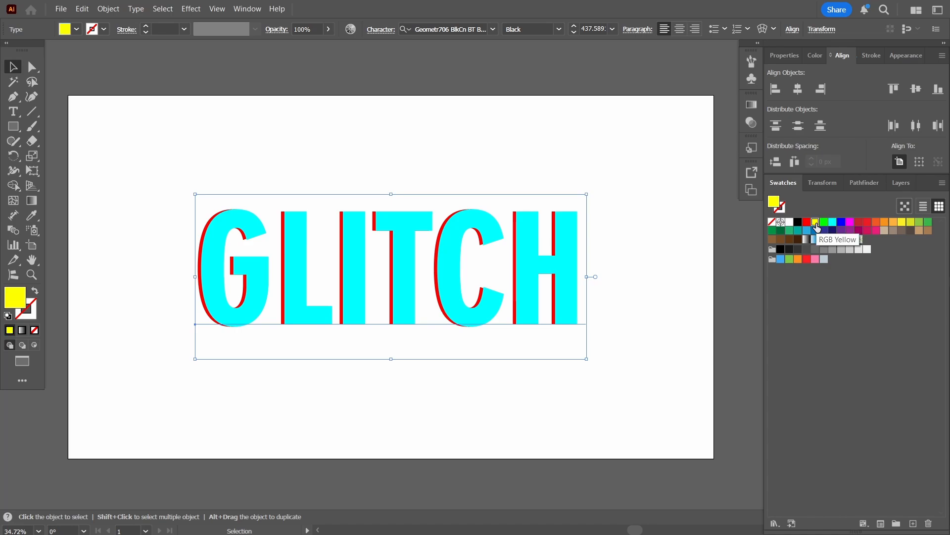
{"action": "left_click", "coordinate": [900, 182]}
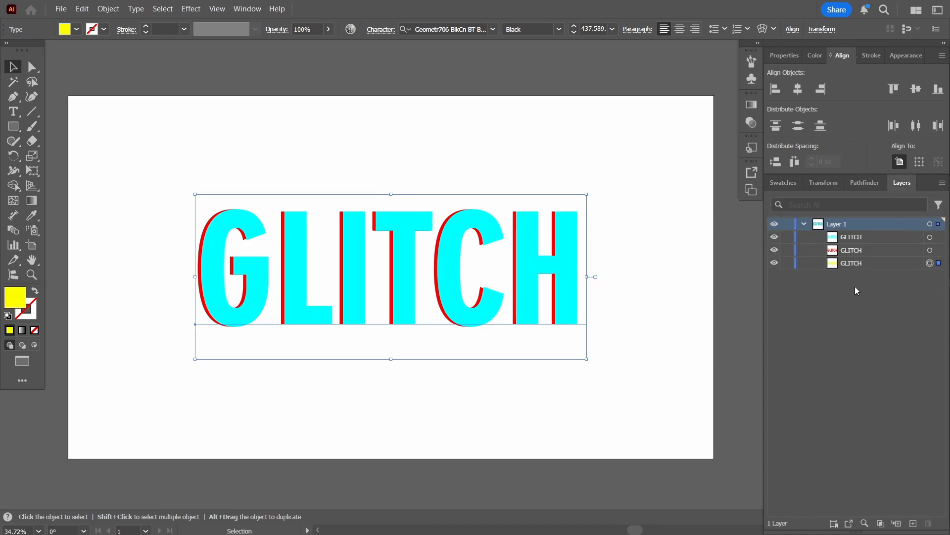
Step: Nudge the yellow backmost GLITCH copy about six increments to the right
{"action": "key", "text": "Right"}
{"action": "key", "text": "Right"}
{"action": "key", "text": "Right"}
{"action": "key", "text": "Right"}
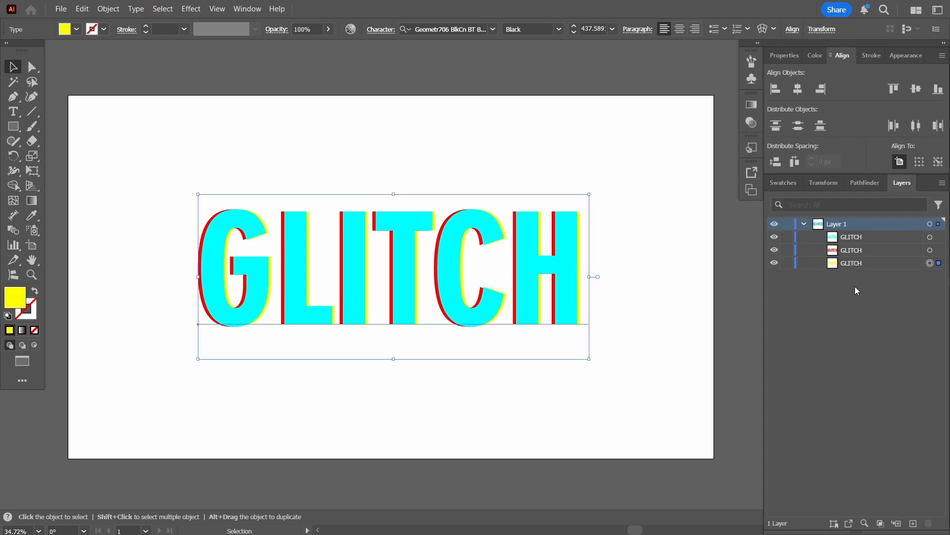
{"action": "key", "text": "Right"}
{"action": "key", "text": "Right"}
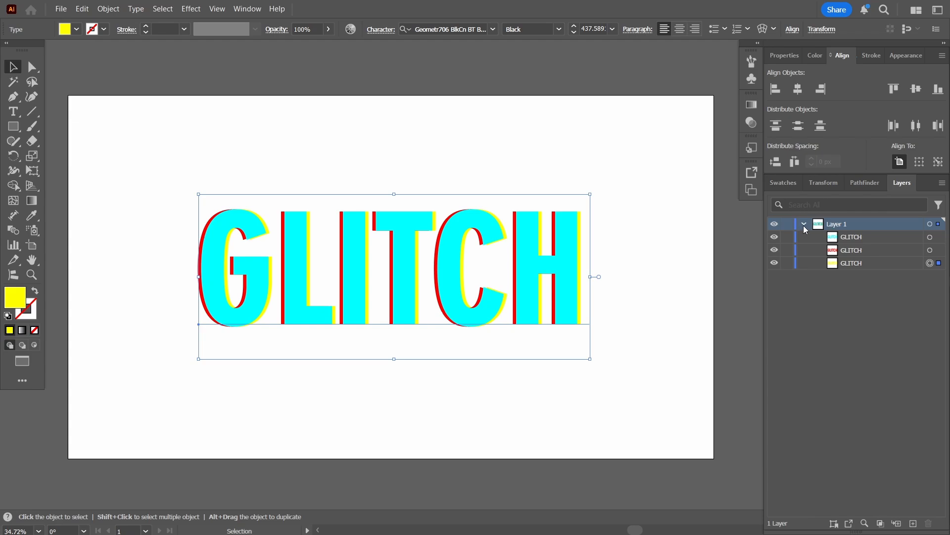
Step: Expand the object and fill of all three GLITCH text copies into editable shapes and deselect them
{"action": "left_click_drag", "start_coordinate": [142, 162], "coordinate": [621, 368]}
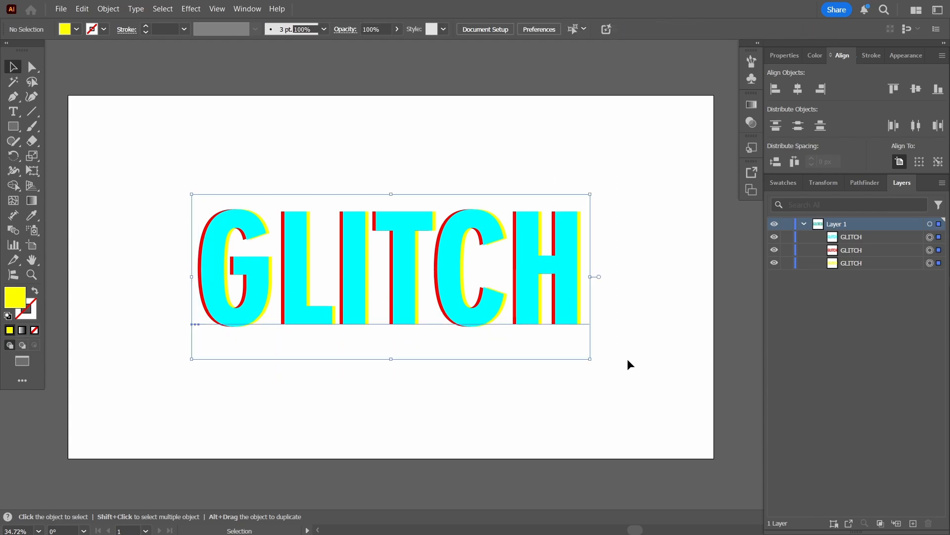
{"action": "right_click", "coordinate": [558, 254]}
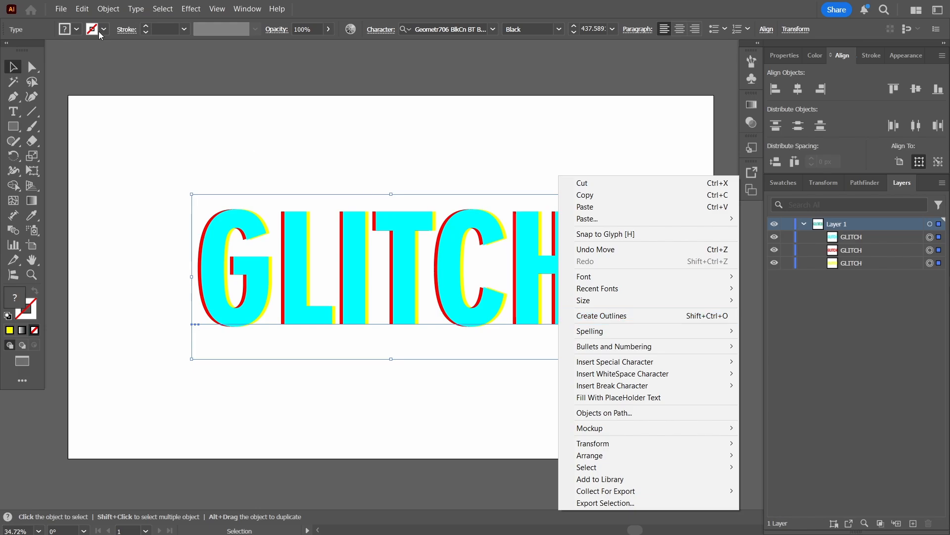
{"action": "left_click", "coordinate": [107, 10]}
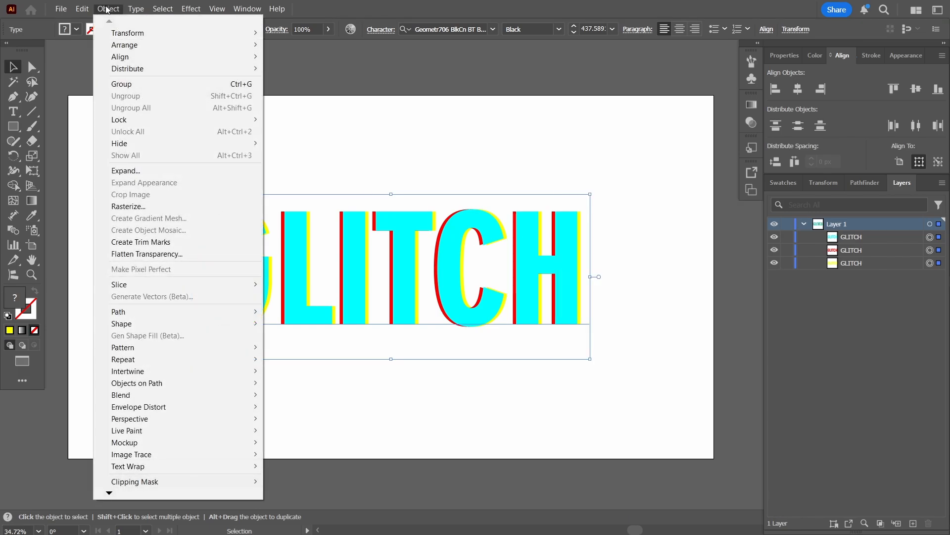
{"action": "left_click", "coordinate": [130, 170]}
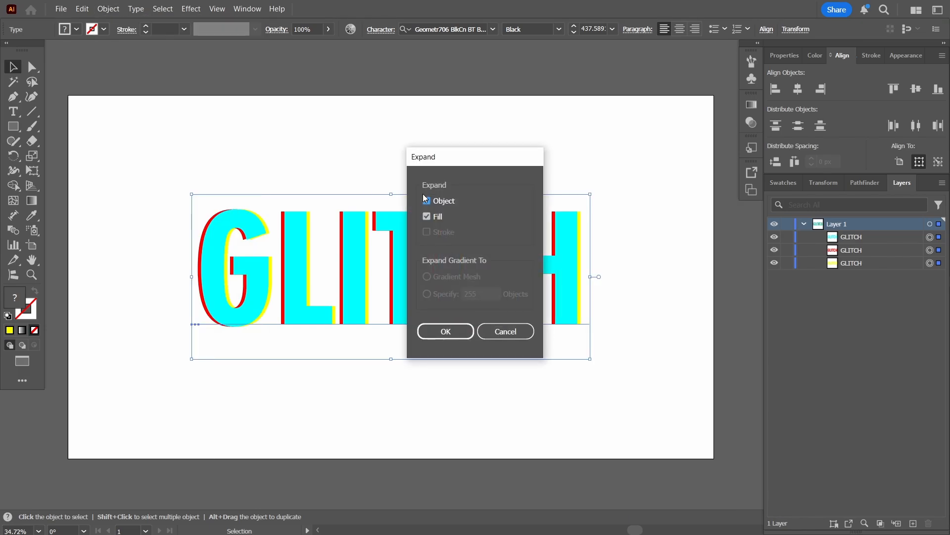
{"action": "left_click", "coordinate": [447, 333]}
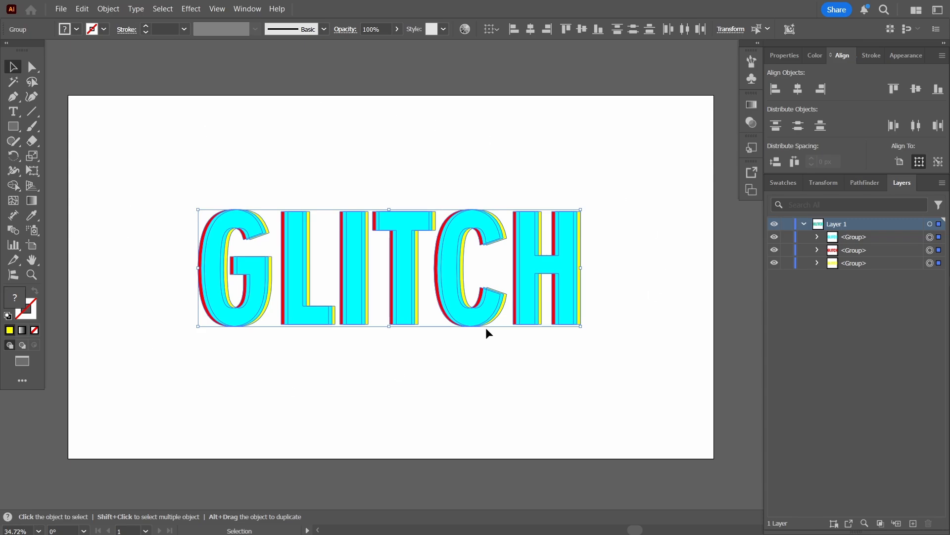
{"action": "left_click", "coordinate": [191, 166]}
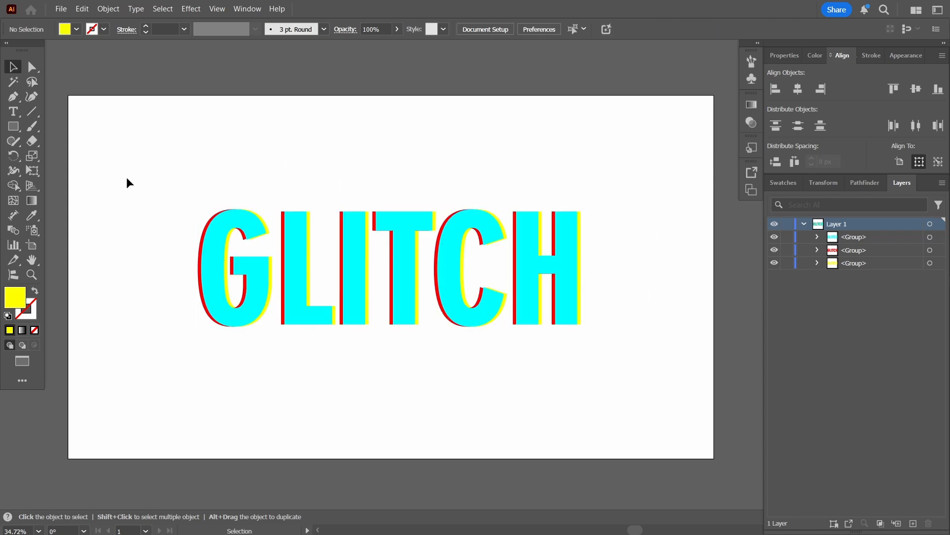
Step: Draw a thin horizontal rectangle across the upper part of the word and fill it with magenta
{"action": "left_click", "coordinate": [13, 126]}
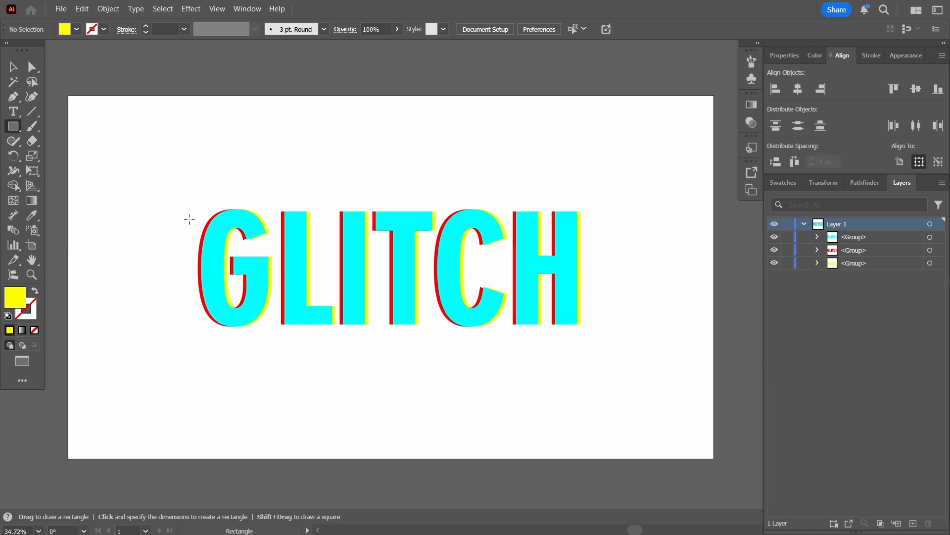
{"action": "left_click_drag", "start_coordinate": [177, 220], "coordinate": [594, 223]}
{"action": "left_click", "coordinate": [784, 183]}
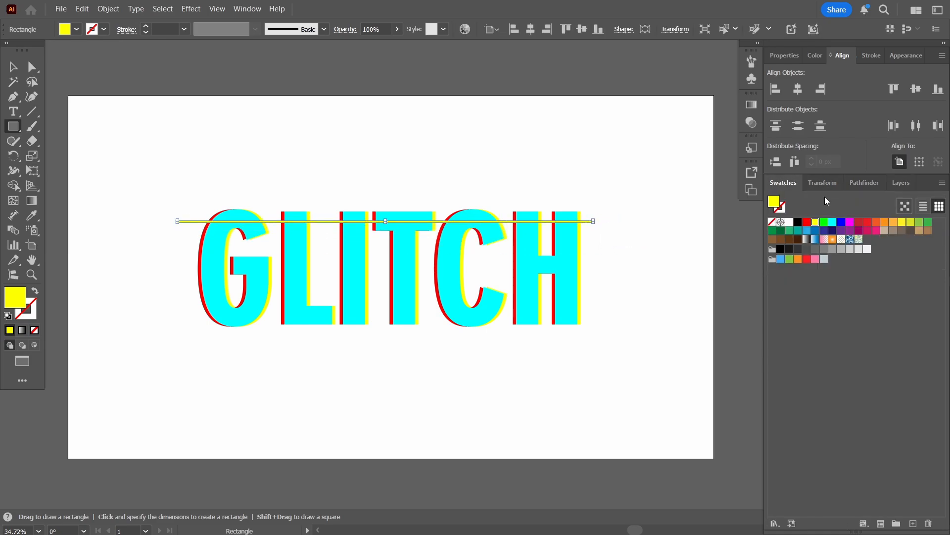
{"action": "left_click", "coordinate": [842, 221]}
{"action": "left_click", "coordinate": [850, 222]}
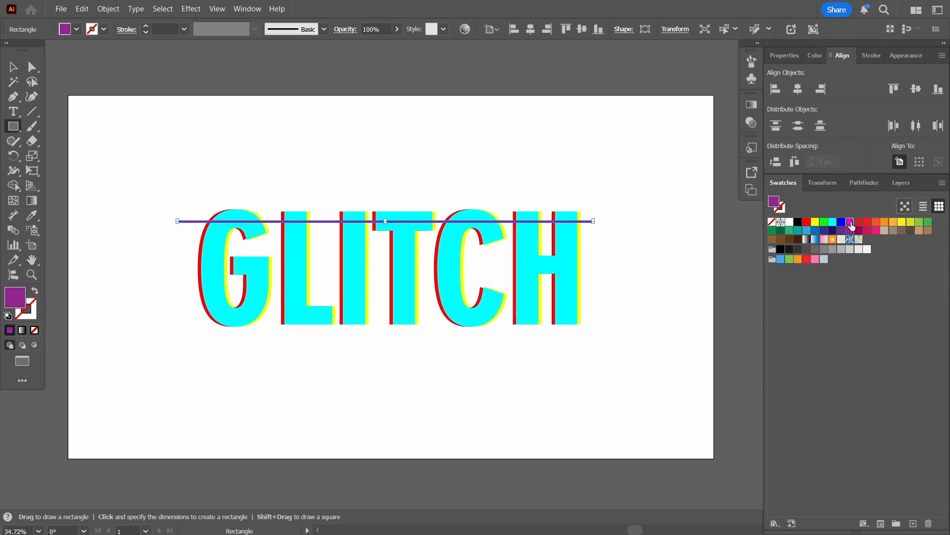
{"action": "left_click", "coordinate": [850, 222]}
Step: Draw seven more magenta horizontal bars of varying thickness across the word, spaced down to its lower edge
{"action": "mouse_move", "coordinate": [177, 231]}
{"action": "left_mouse_down"}
{"action": "mouse_move", "coordinate": [593, 238]}
{"action": "mouse_move", "coordinate": [534, 248]}
{"action": "mouse_move", "coordinate": [592, 247]}
{"action": "left_mouse_up"}
{"action": "left_click_drag", "start_coordinate": [177, 257], "coordinate": [596, 261]}
{"action": "left_click_drag", "start_coordinate": [177, 274], "coordinate": [593, 278]}
{"action": "mouse_move", "coordinate": [181, 291]}
{"action": "left_mouse_down"}
{"action": "mouse_move", "coordinate": [594, 293]}
{"action": "mouse_move", "coordinate": [598, 307]}
{"action": "left_mouse_up"}
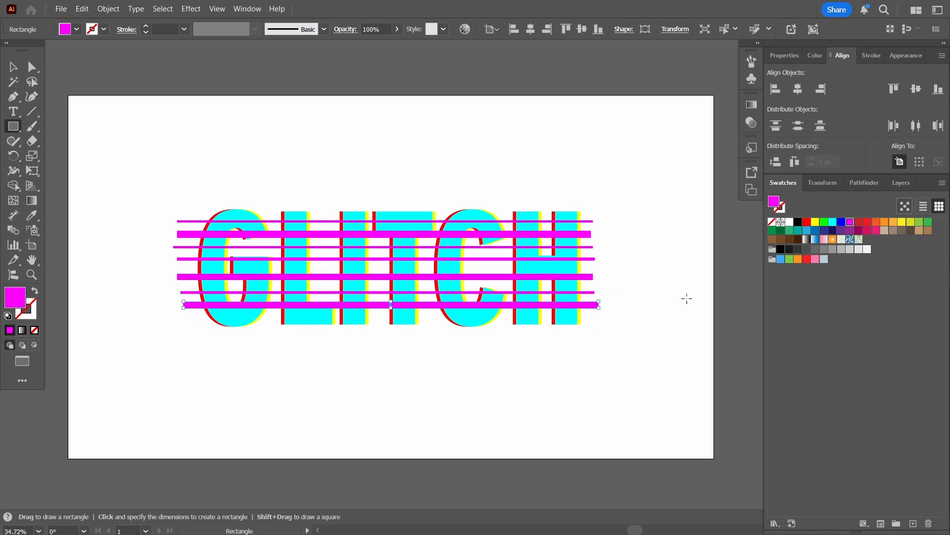
{"action": "left_click", "coordinate": [259, 364]}
{"action": "key", "text": "Escape"}
{"action": "left_click_drag", "start_coordinate": [194, 315], "coordinate": [598, 316]}
Step: Select all the letters and magenta bars and split them with the Pathfinder Divide operation
{"action": "key", "text": "v"}
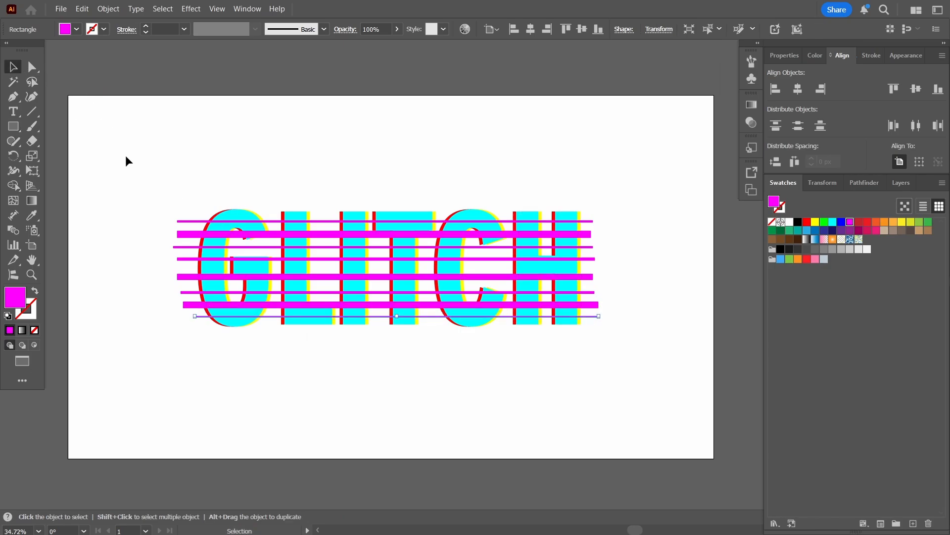
{"action": "left_click_drag", "start_coordinate": [124, 156], "coordinate": [648, 362]}
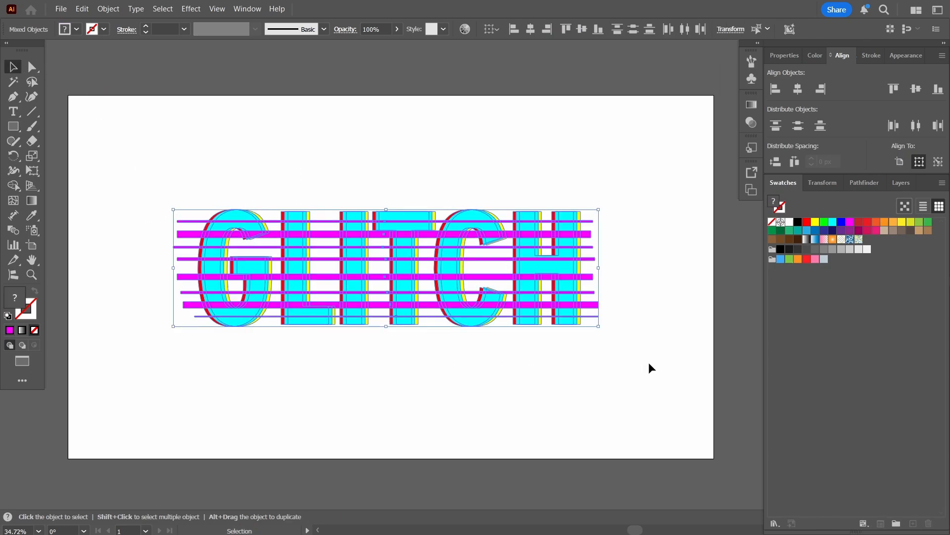
{"action": "left_click", "coordinate": [865, 183]}
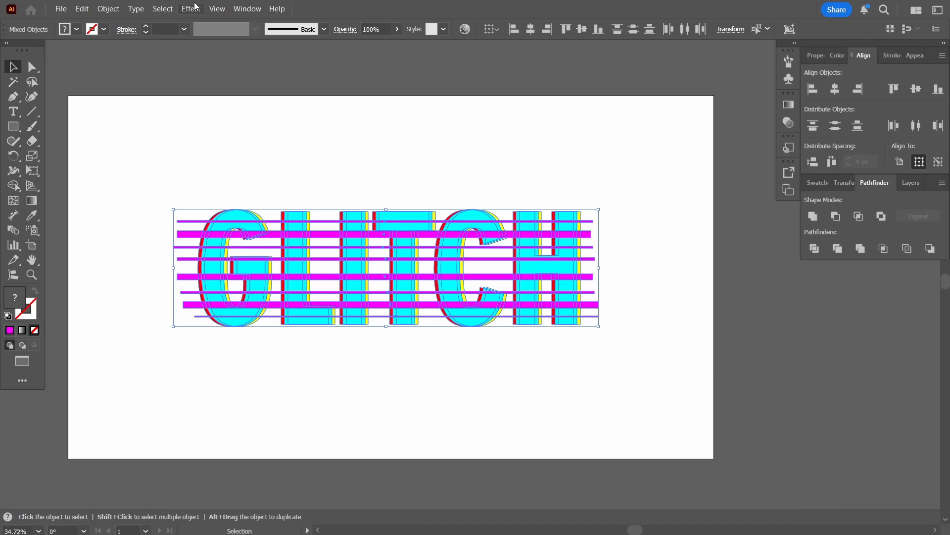
{"action": "left_click", "coordinate": [234, 9]}
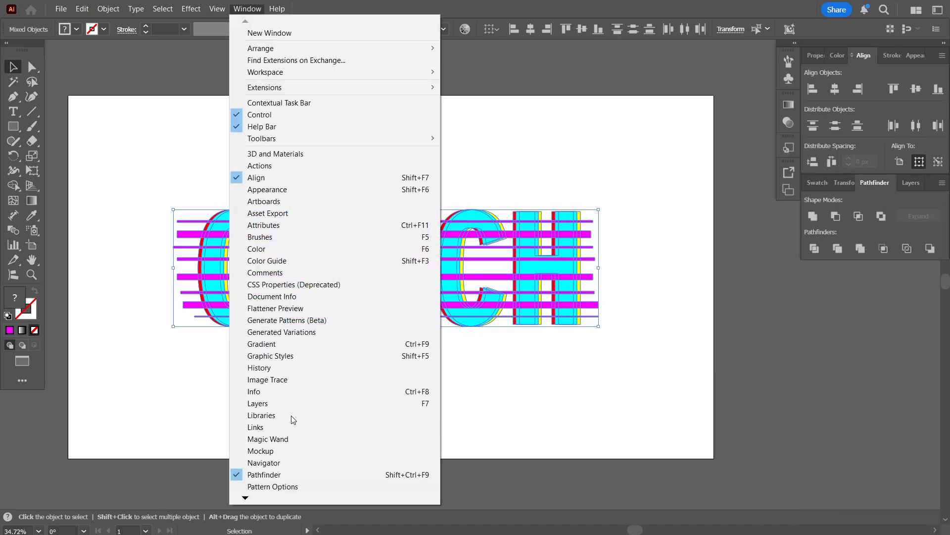
{"action": "left_click", "coordinate": [763, 349]}
{"action": "left_click_drag", "start_coordinate": [107, 162], "coordinate": [639, 391]}
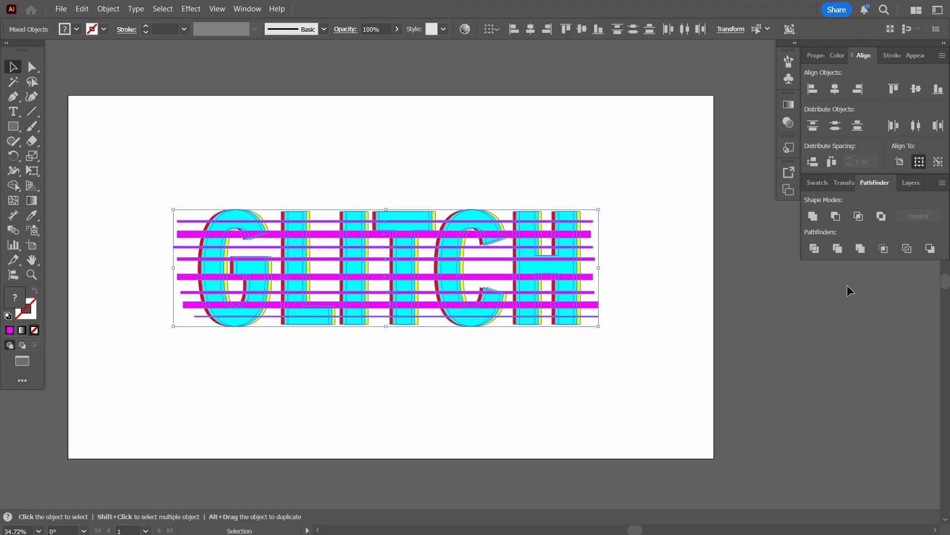
{"action": "left_click", "coordinate": [818, 251]}
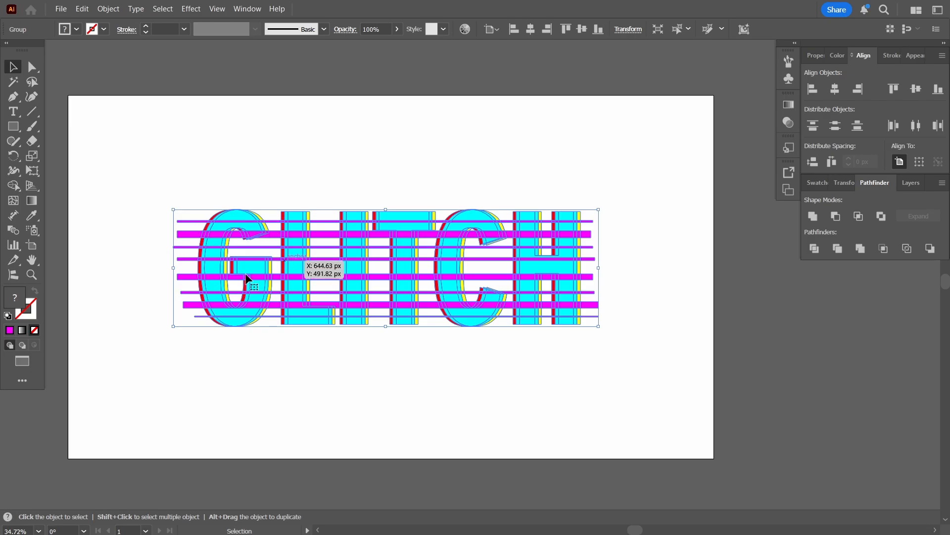
Step: Ungroup the divided artwork and deselect it
{"action": "right_click", "coordinate": [532, 270]}
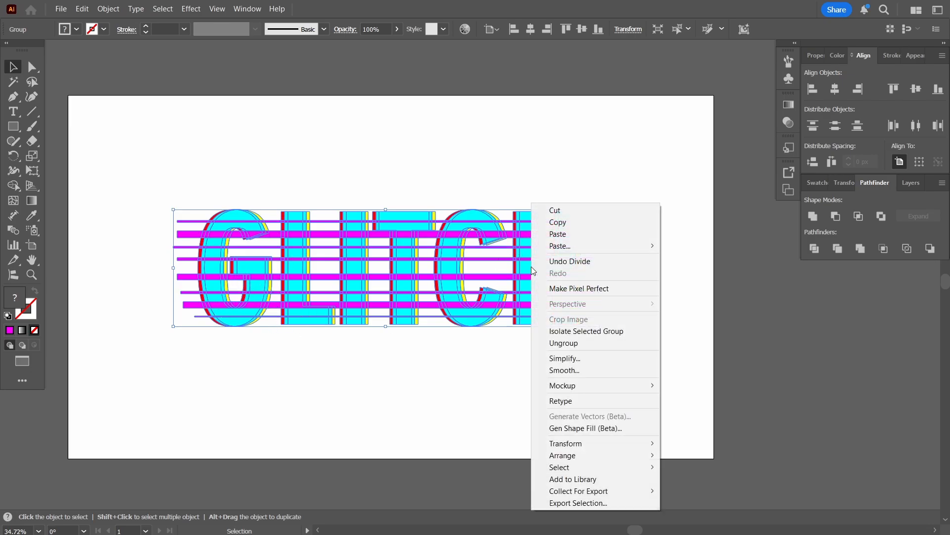
{"action": "left_click", "coordinate": [567, 343]}
{"action": "left_click", "coordinate": [679, 333]}
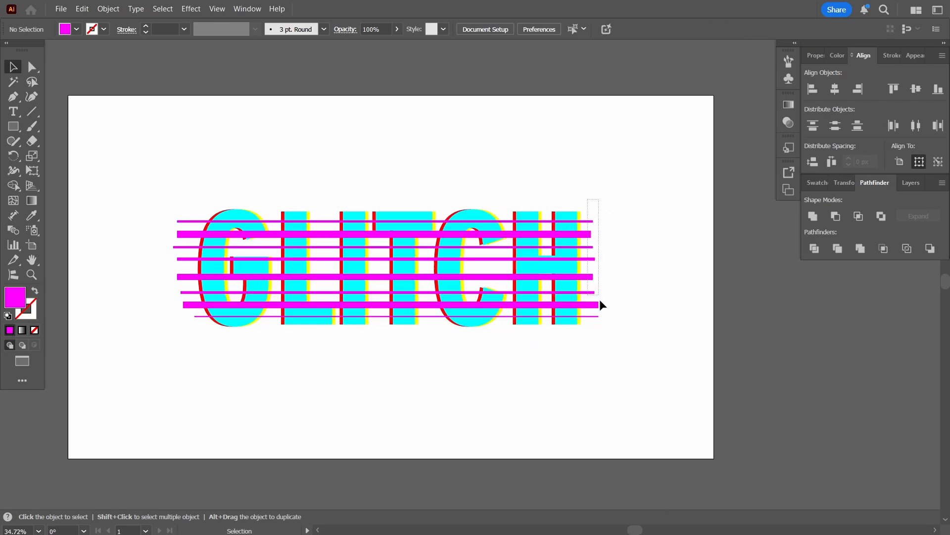
Step: Delete the magenta bar pieces beyond the ends of the word, between G and L, and inside the G's opening
{"action": "key", "text": "ctrl+plus"}
{"action": "left_click_drag", "start_coordinate": [94, 191], "coordinate": [142, 385]}
{"action": "key", "text": "Delete"}
{"action": "left_click_drag", "start_coordinate": [253, 195], "coordinate": [256, 357]}
{"action": "key", "text": "Delete"}
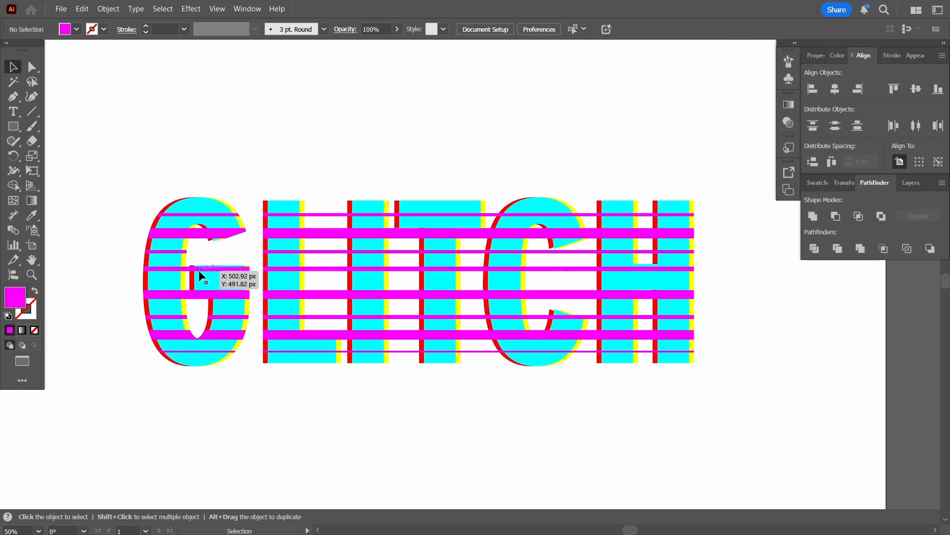
{"action": "left_click", "coordinate": [197, 334]}
{"action": "left_click", "coordinate": [168, 396]}
{"action": "left_click", "coordinate": [199, 336]}
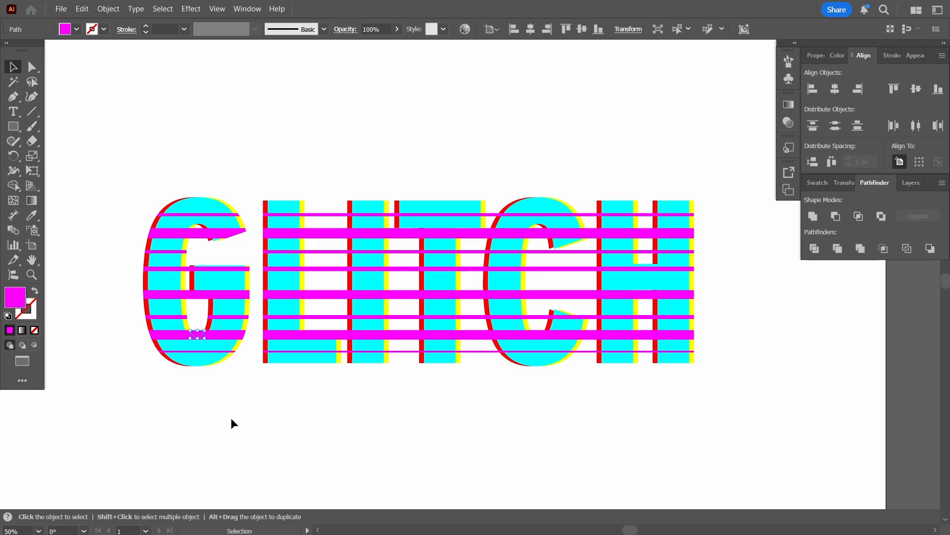
{"action": "key", "text": "Delete"}
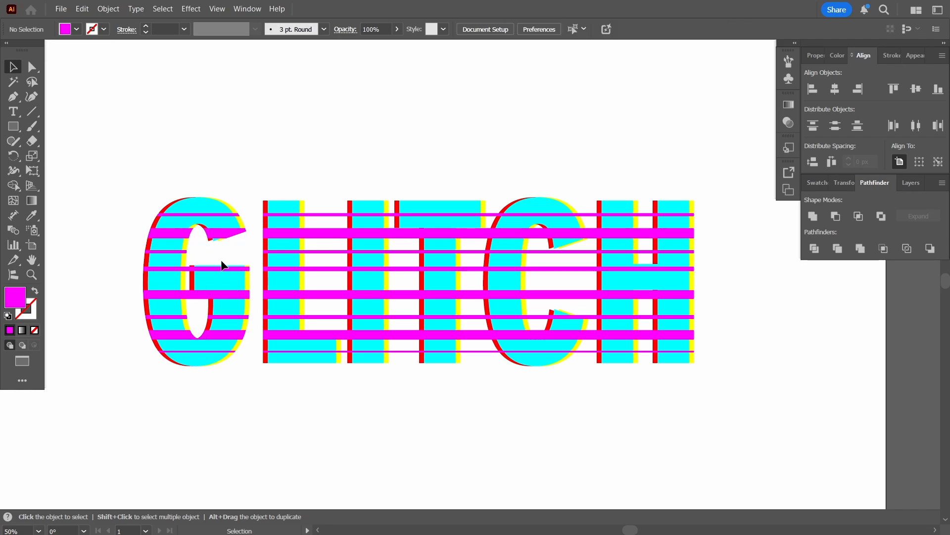
Step: Delete the magenta bar pieces in the gaps between L and I, I and T, and T and C
{"action": "left_click_drag", "start_coordinate": [325, 181], "coordinate": [326, 318]}
{"action": "key", "text": "Delete"}
{"action": "left_click", "coordinate": [343, 335]}
{"action": "key", "text": "Delete"}
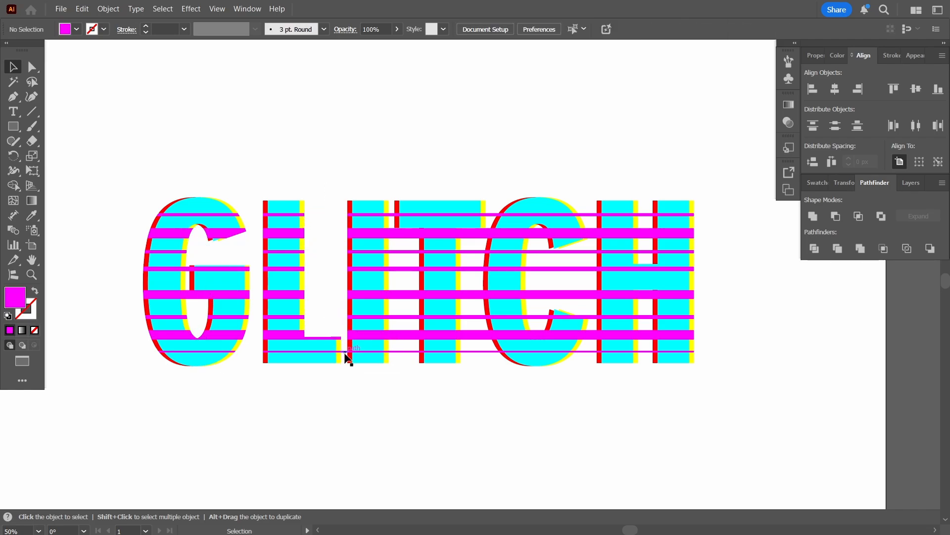
{"action": "left_click_drag", "start_coordinate": [396, 369], "coordinate": [394, 246]}
{"action": "key", "text": "Delete"}
{"action": "left_click_drag", "start_coordinate": [479, 384], "coordinate": [469, 233]}
{"action": "key", "text": "Delete"}
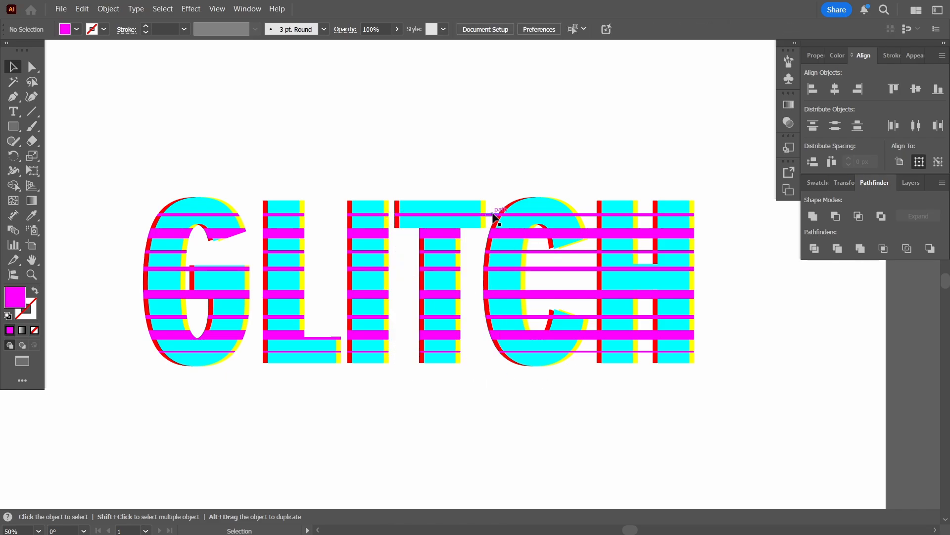
Step: Delete the magenta bar pieces between C and H, inside the C's opening, and in both gaps of the H
{"action": "left_click_drag", "start_coordinate": [591, 202], "coordinate": [595, 365]}
{"action": "key", "text": "Delete"}
{"action": "left_click", "coordinate": [538, 317]}
{"action": "key", "text": "Delete"}
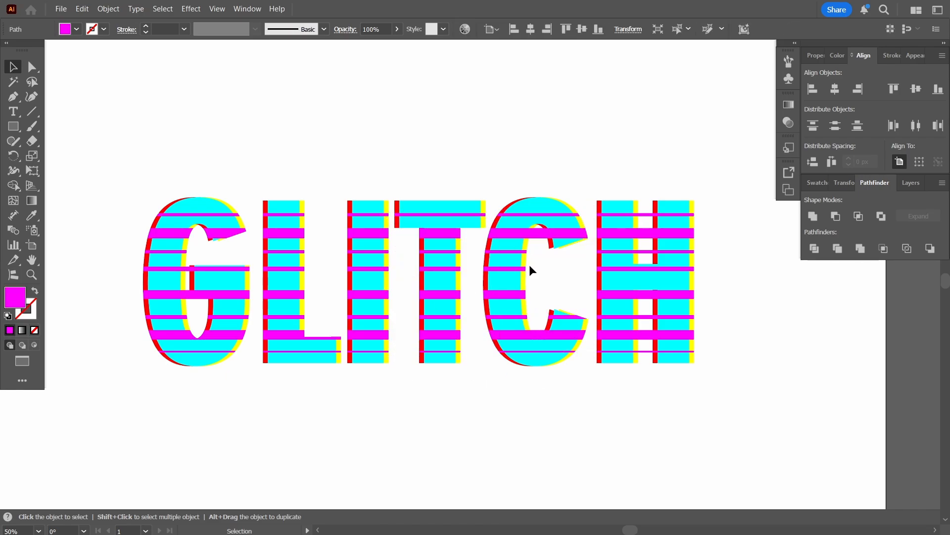
{"action": "left_click", "coordinate": [538, 233]}
{"action": "key", "text": "Delete"}
{"action": "left_click_drag", "start_coordinate": [646, 194], "coordinate": [643, 263]}
{"action": "key", "text": "Delete"}
{"action": "left_click_drag", "start_coordinate": [641, 384], "coordinate": [646, 308]}
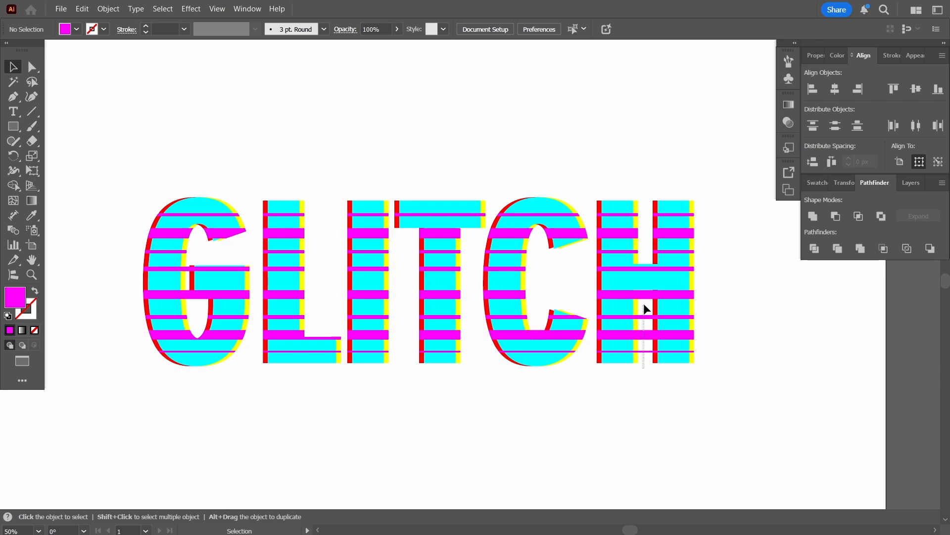
{"action": "key", "text": "Delete"}
Step: Select the topmost magenta strip's pieces across all the letters and nudge them slightly to the right
{"action": "scroll", "coordinate": [140, 212], "scroll_direction": "up", "scroll_amount": 1}
{"action": "key", "text": "space"}
{"action": "left_click_drag", "start_coordinate": [338, 147], "coordinate": [261, 134]}
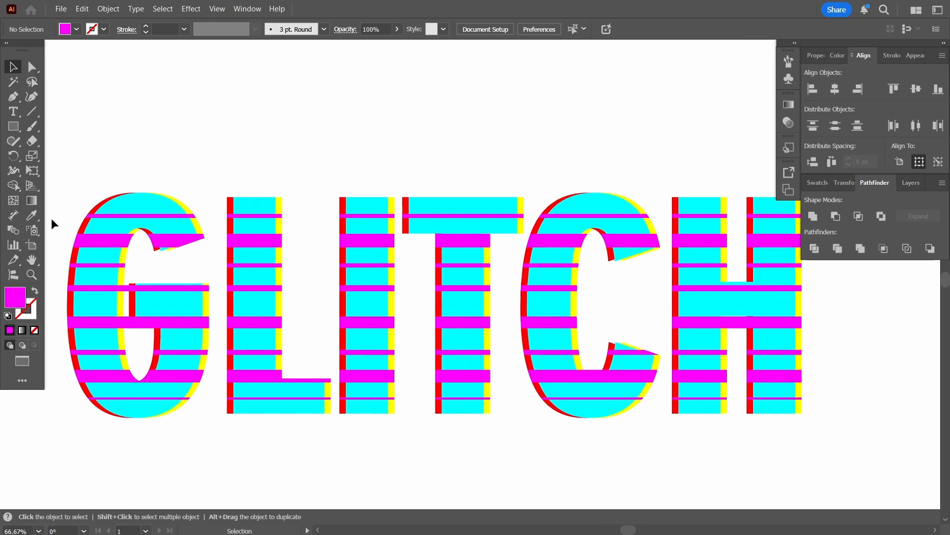
{"action": "left_click_drag", "start_coordinate": [77, 215], "coordinate": [788, 216]}
{"action": "key", "text": "space"}
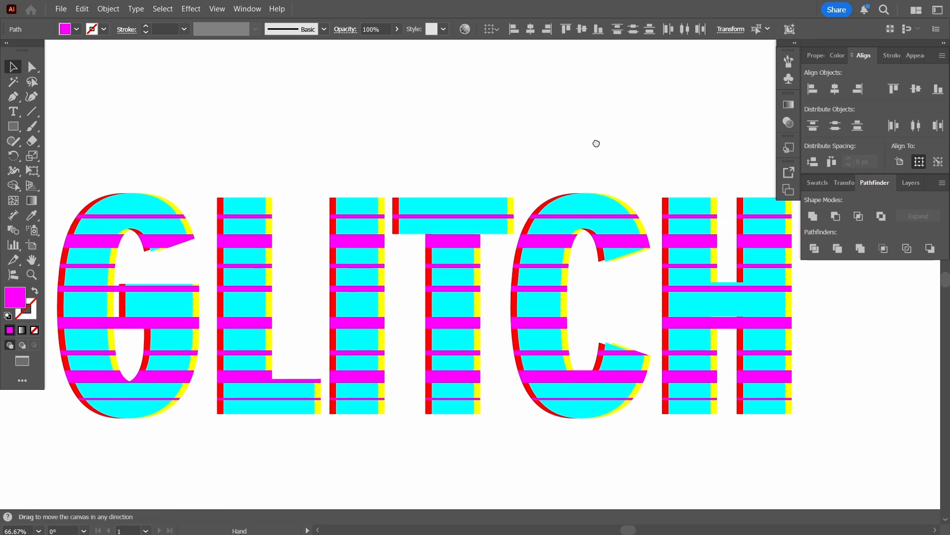
{"action": "left_click_drag", "start_coordinate": [596, 144], "coordinate": [555, 144]}
{"action": "key", "text": "space"}
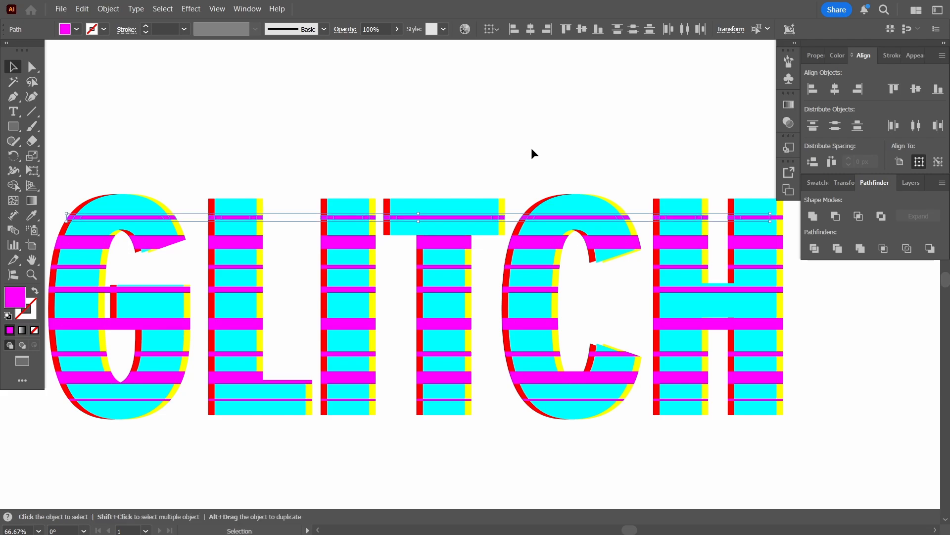
{"action": "left_click_drag", "start_coordinate": [58, 217], "coordinate": [788, 224]}
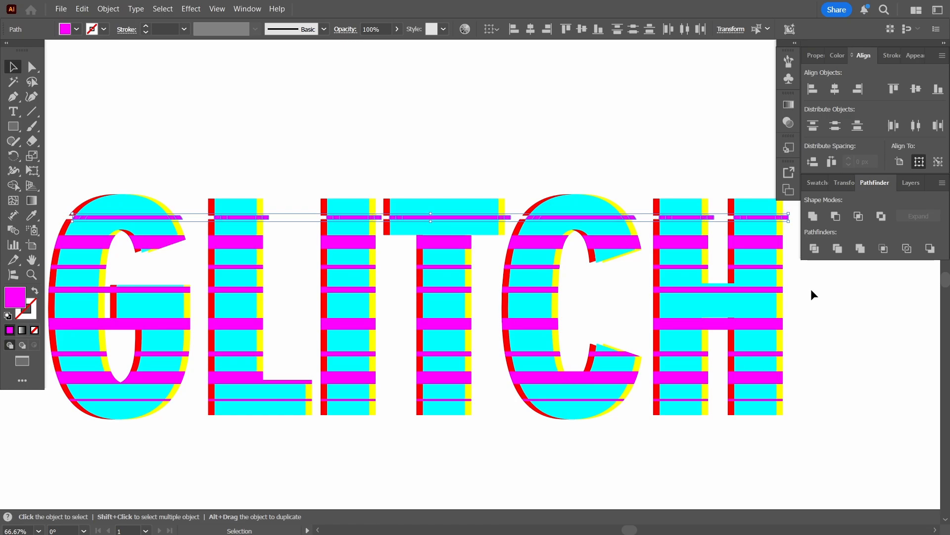
Step: Select the thick second magenta strip's pieces across all the letters and nudge them about 20 increments to the left
{"action": "left_click_drag", "start_coordinate": [54, 244], "coordinate": [790, 247]}
{"action": "key", "text": "Left"}
{"action": "key", "text": "Left"}
{"action": "key", "text": "Left"}
{"action": "key", "text": "Left"}
{"action": "key", "text": "Left"}
{"action": "key", "text": "Left"}
{"action": "key", "text": "Left"}
{"action": "key", "text": "Left"}
{"action": "key", "text": "Left"}
{"action": "key", "text": "Left"}
{"action": "key", "text": "Left"}
{"action": "key", "text": "Left"}
{"action": "key", "text": "Left"}
{"action": "key", "text": "Left"}
{"action": "key", "text": "Left"}
{"action": "key", "text": "Left"}
{"action": "key", "text": "Left"}
{"action": "key", "text": "Left"}
{"action": "key", "text": "Left"}
{"action": "key", "text": "Left"}
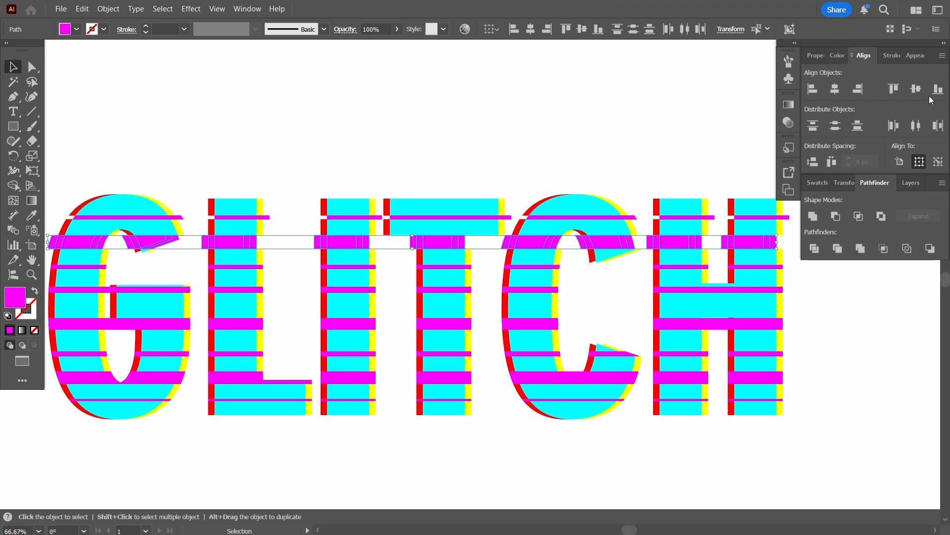
Step: Collapse the side panels, select the third magenta strip's pieces across the word and nudge them slightly to the right
{"action": "left_click", "coordinate": [945, 44]}
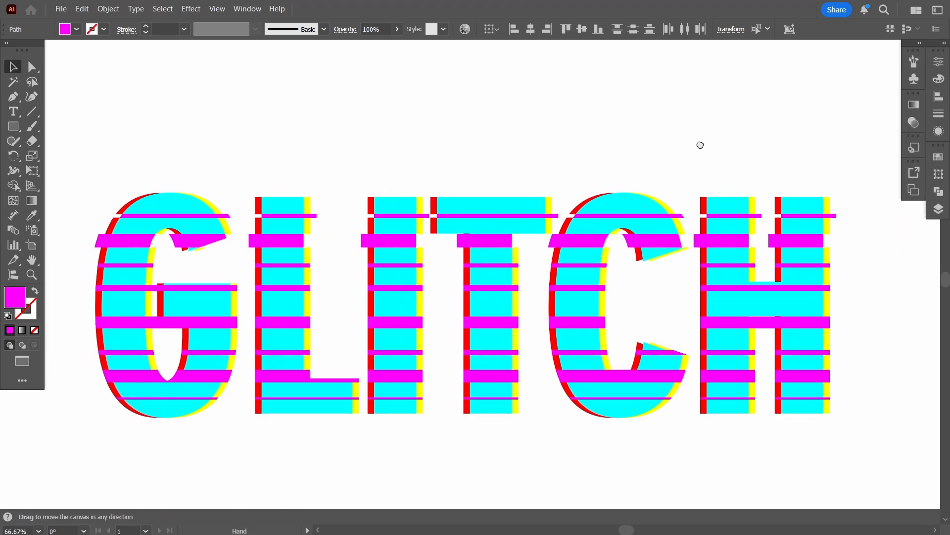
{"action": "left_click_drag", "start_coordinate": [436, 274], "coordinate": [847, 268]}
{"action": "left_click", "coordinate": [848, 263]}
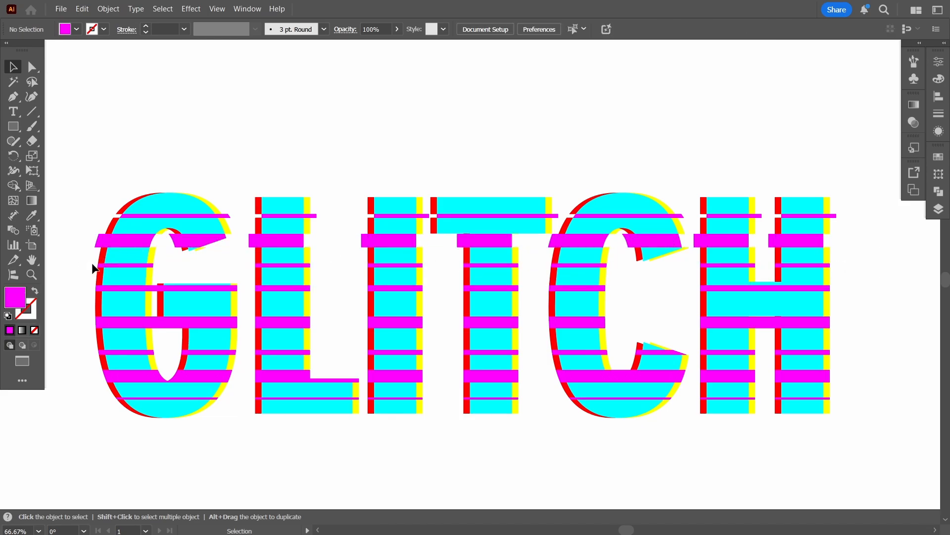
{"action": "left_click_drag", "start_coordinate": [177, 261], "coordinate": [836, 264]}
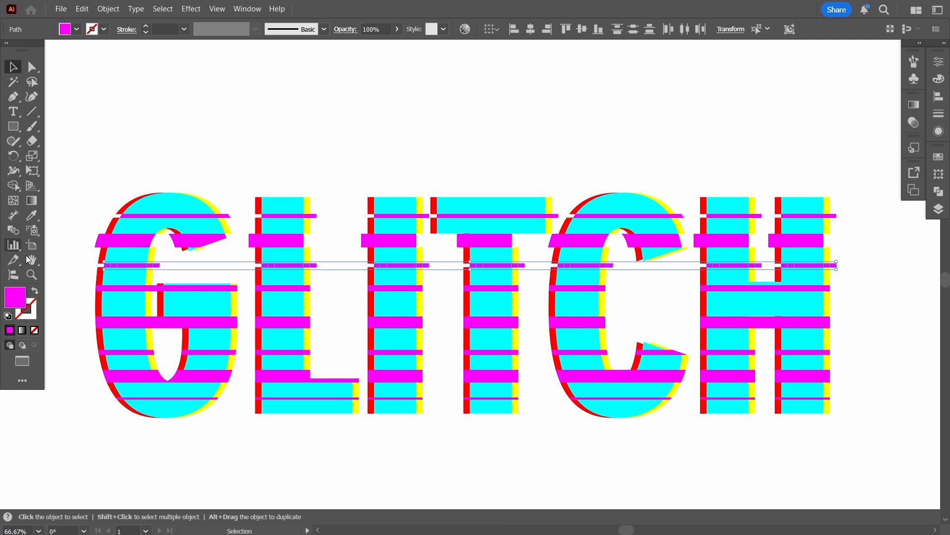
Step: Select the fourth magenta strip's pieces across all the letters and group them
{"action": "left_click_drag", "start_coordinate": [85, 285], "coordinate": [861, 277]}
{"action": "left_click", "coordinate": [861, 276]}
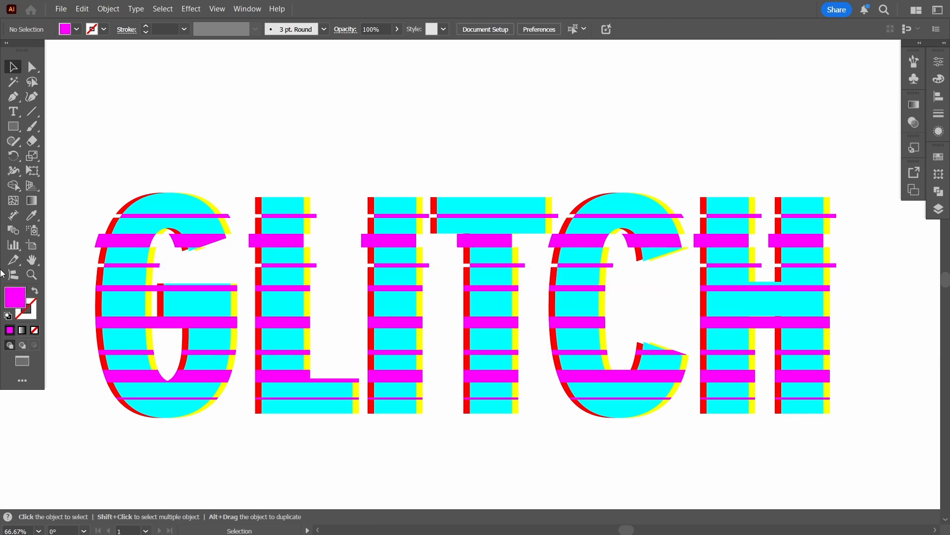
{"action": "left_click_drag", "start_coordinate": [167, 286], "coordinate": [780, 285]}
{"action": "key", "text": "ctrl+g"}
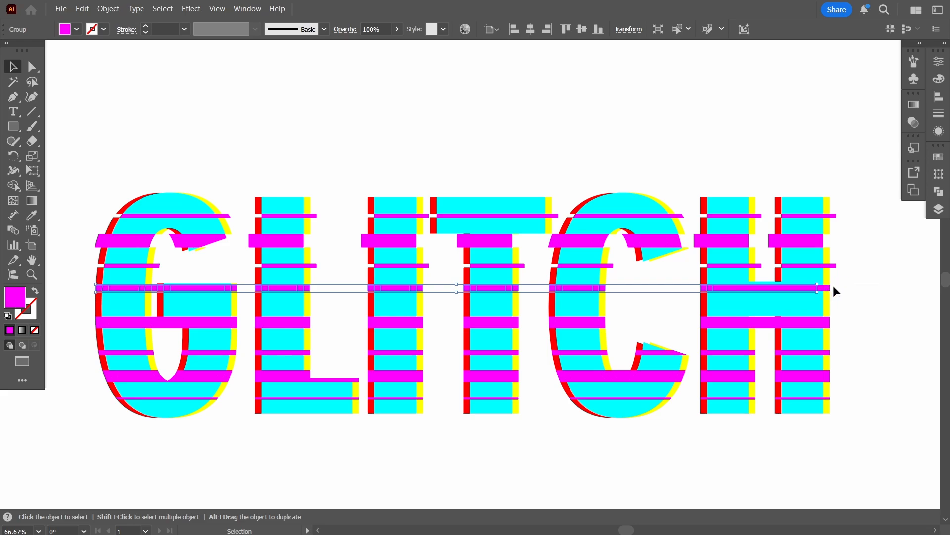
Step: Add the missed end piece on the H's right stem to the fourth magenta strip and group it all together
{"action": "left_click_drag", "start_coordinate": [824, 288], "coordinate": [810, 287]}
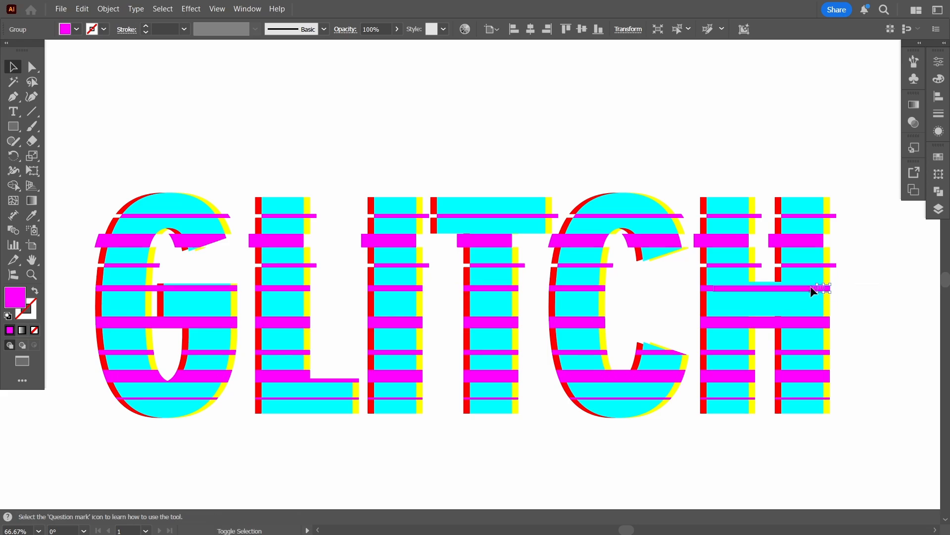
{"action": "left_click", "coordinate": [788, 286]}
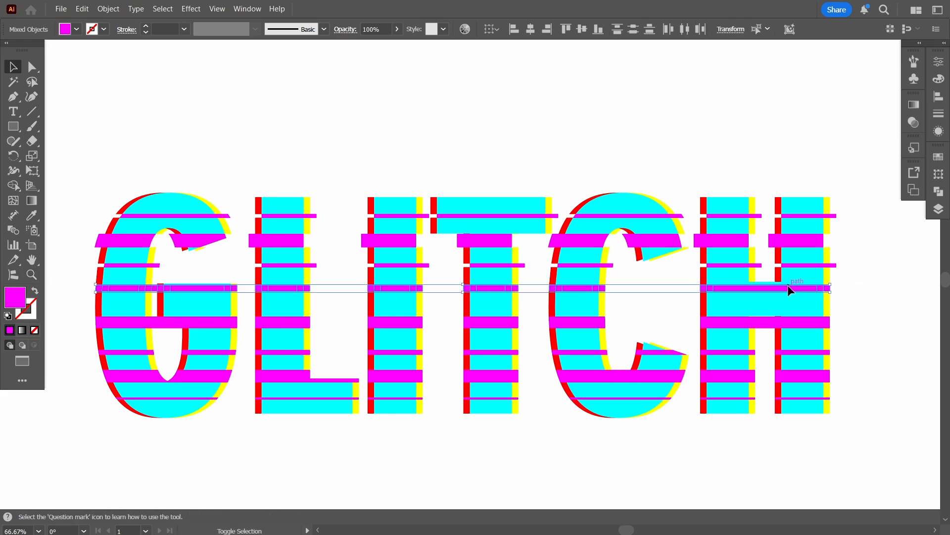
{"action": "key", "text": "v"}
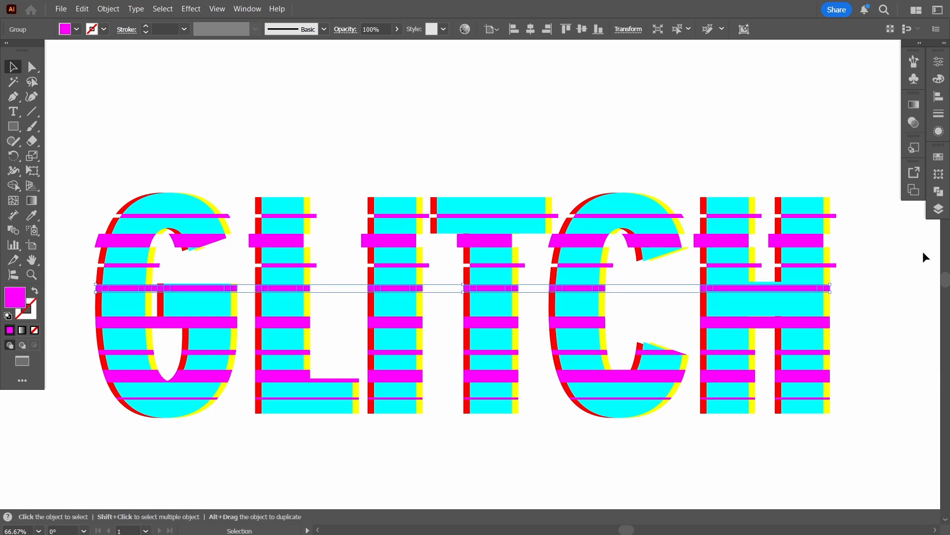
Step: Nudge the grouped fourth magenta strip about 15 increments to the left
{"action": "key", "text": "Left"}
{"action": "key", "text": "Left"}
{"action": "key", "text": "Left"}
{"action": "key", "text": "Left"}
{"action": "key", "text": "Left"}
{"action": "key", "text": "Left"}
{"action": "key", "text": "Left"}
{"action": "key", "text": "Left"}
{"action": "key", "text": "Left"}
{"action": "key", "text": "Left"}
{"action": "key", "text": "Left"}
{"action": "key", "text": "Left"}
{"action": "key", "text": "Left"}
{"action": "key", "text": "Left"}
{"action": "key", "text": "Left"}
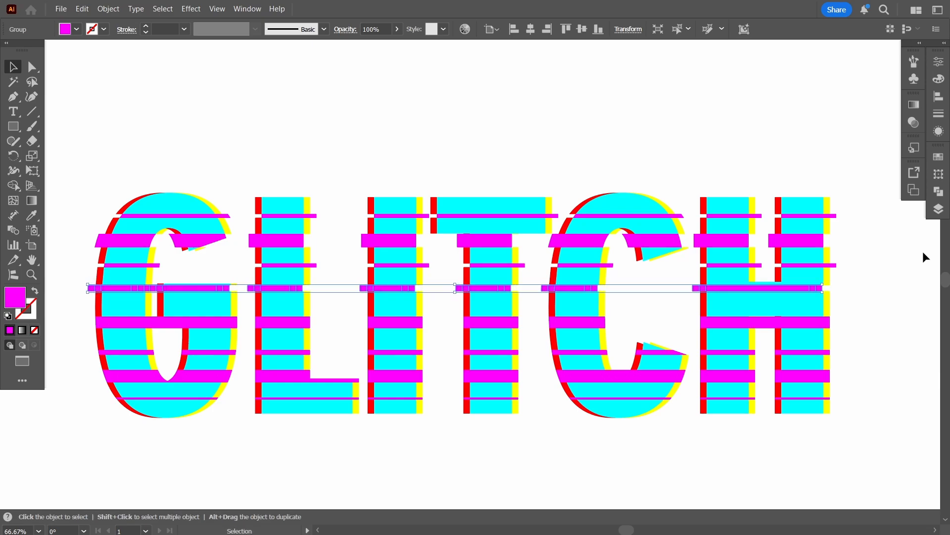
Step: Select the fifth magenta strip's pieces across the word, group them and nudge the group about 16 increments to the right
{"action": "left_click_drag", "start_coordinate": [81, 325], "coordinate": [842, 318]}
{"action": "key", "text": "v"}
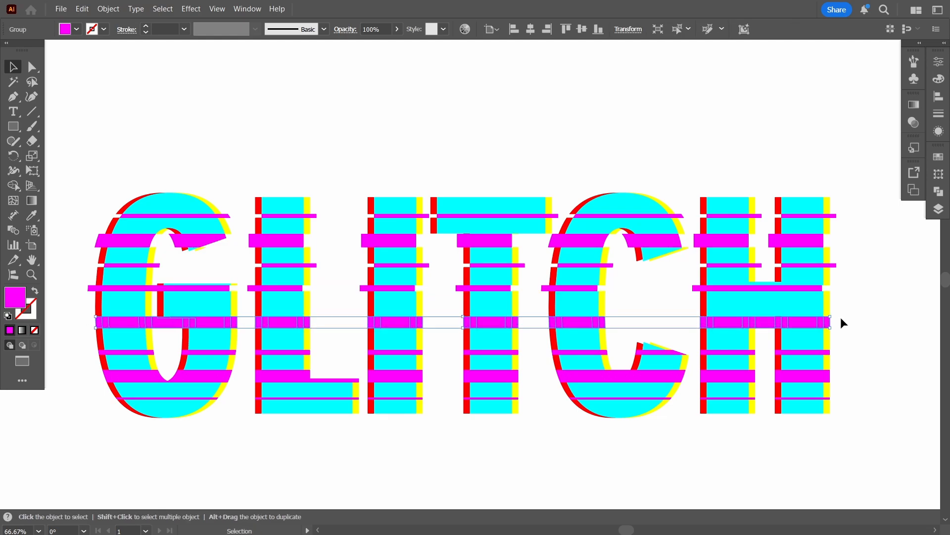
{"action": "key", "text": "Right"}
{"action": "key", "text": "Right"}
{"action": "key", "text": "Right"}
{"action": "key", "text": "Right"}
{"action": "key", "text": "Right"}
{"action": "key", "text": "Right"}
{"action": "key", "text": "Right"}
{"action": "key", "text": "Right"}
{"action": "key", "text": "Right"}
{"action": "key", "text": "Right"}
{"action": "key", "text": "Right"}
{"action": "key", "text": "Right"}
{"action": "key", "text": "Right"}
{"action": "key", "text": "Right"}
{"action": "key", "text": "Right"}
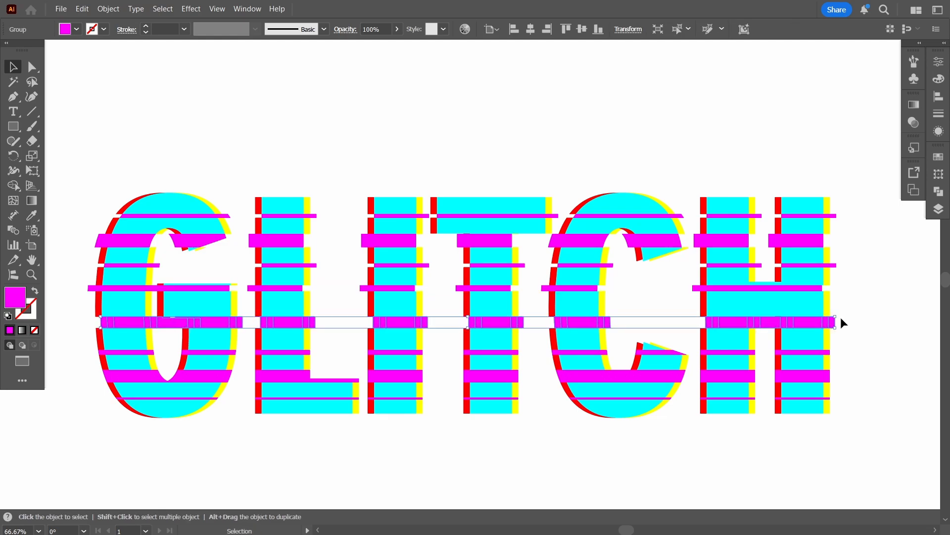
{"action": "key", "text": "Right"}
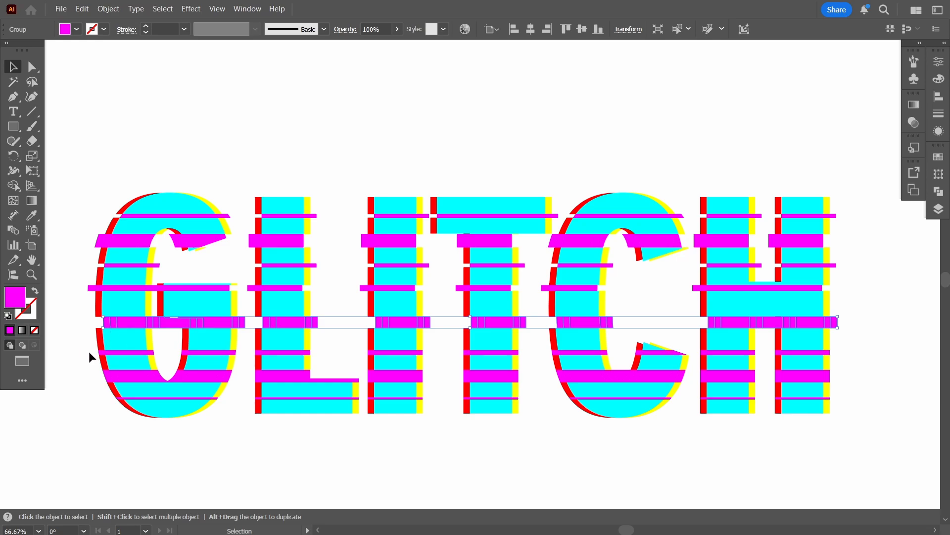
Step: Select the thin sixth magenta strip's pieces across all letters, group them and nudge the group about 14 increments to the left
{"action": "left_click", "coordinate": [835, 351]}
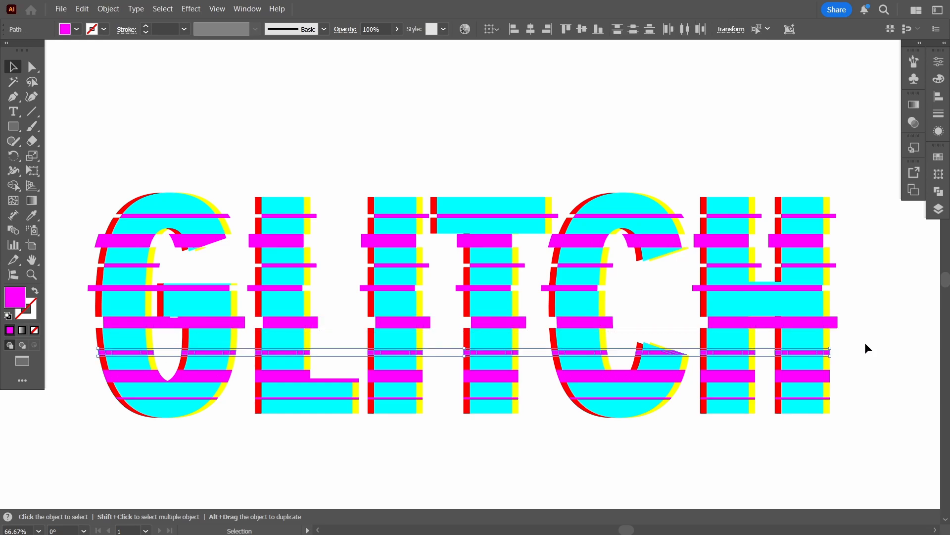
{"action": "key", "text": "ctrl+g"}
{"action": "key", "text": "Left"}
{"action": "key", "text": "Left"}
{"action": "key", "text": "Left"}
{"action": "key", "text": "Left"}
{"action": "key", "text": "Left"}
{"action": "key", "text": "Left"}
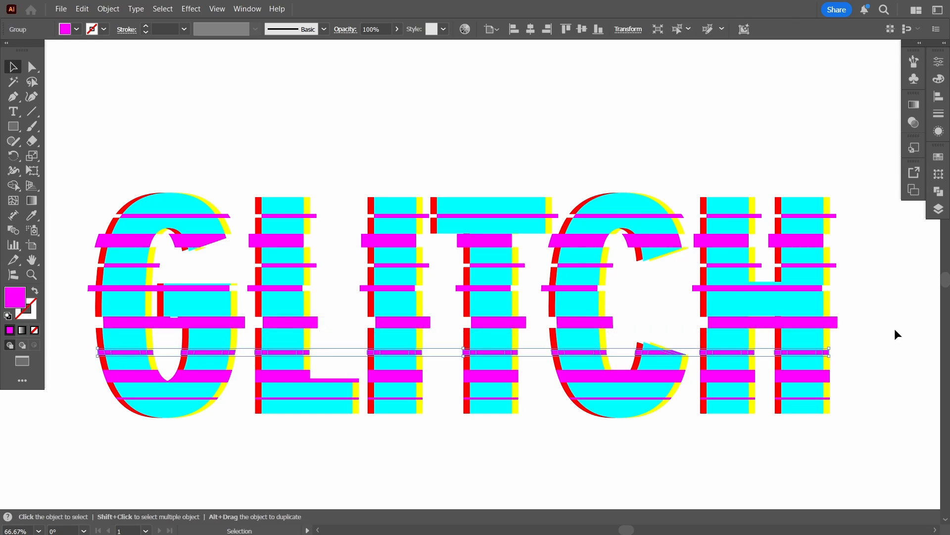
{"action": "key", "text": "Left"}
{"action": "key", "text": "Left"}
{"action": "key", "text": "Left"}
{"action": "key", "text": "Left"}
{"action": "key", "text": "Left"}
{"action": "key", "text": "Left"}
{"action": "key", "text": "Left"}
{"action": "key", "text": "Left"}
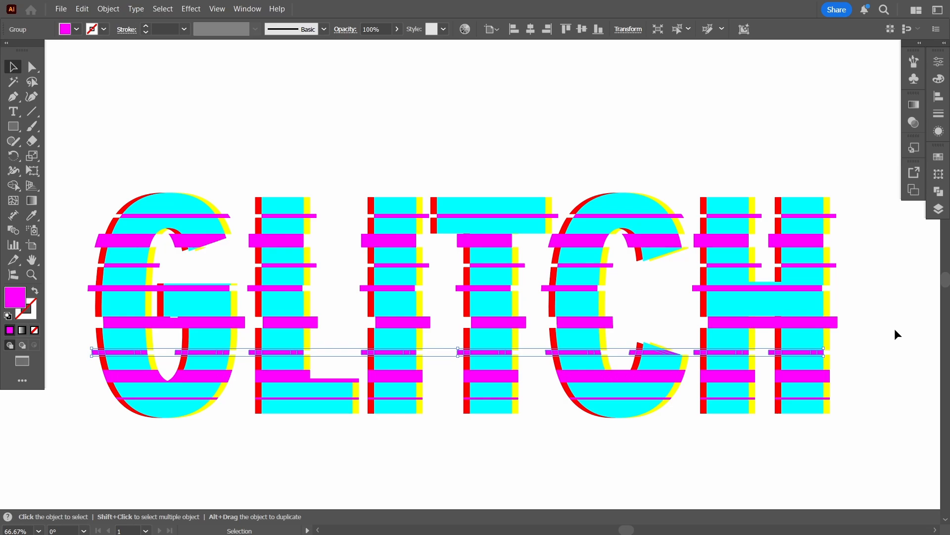
Step: Select the thick seventh magenta strip's pieces across all letters, group them and nudge the group about 12 increments to the right
{"action": "left_click", "coordinate": [844, 373]}
{"action": "key", "text": "ctrl+g"}
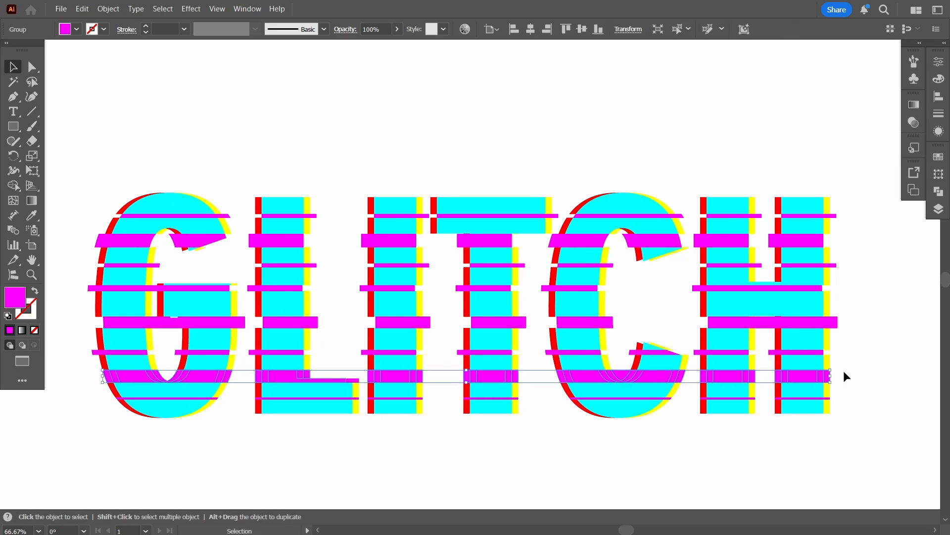
{"action": "key", "text": "Right"}
{"action": "key", "text": "Right"}
{"action": "key", "text": "Right"}
{"action": "key", "text": "Right"}
{"action": "key", "text": "Right"}
{"action": "key", "text": "Right"}
{"action": "key", "text": "Right"}
{"action": "key", "text": "Right"}
{"action": "key", "text": "Right"}
{"action": "key", "text": "Right"}
{"action": "key", "text": "Right"}
{"action": "key", "text": "Right"}
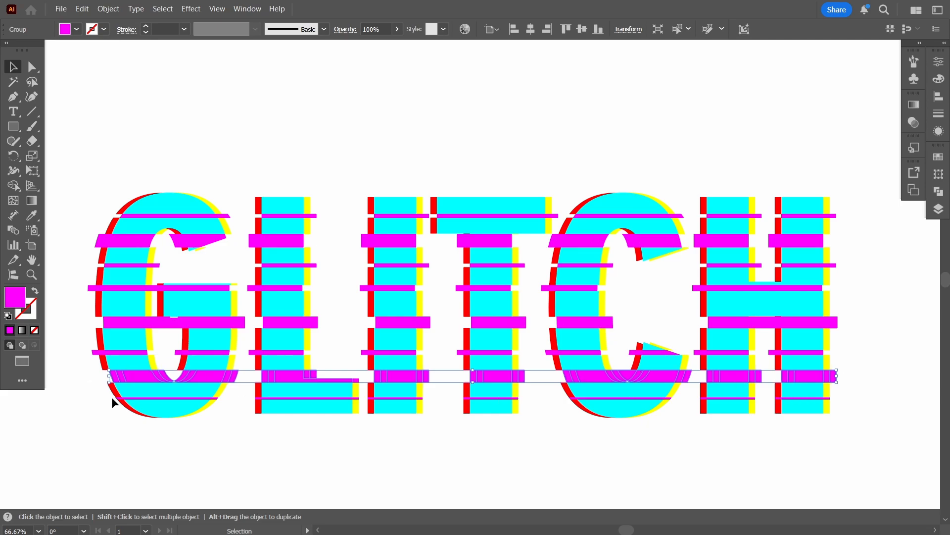
Step: Select the thin bottommost magenta strip's pieces across all letters, group them and nudge the group slightly to the left
{"action": "scroll", "coordinate": [111, 396], "scroll_direction": "right", "scroll_amount": 4}
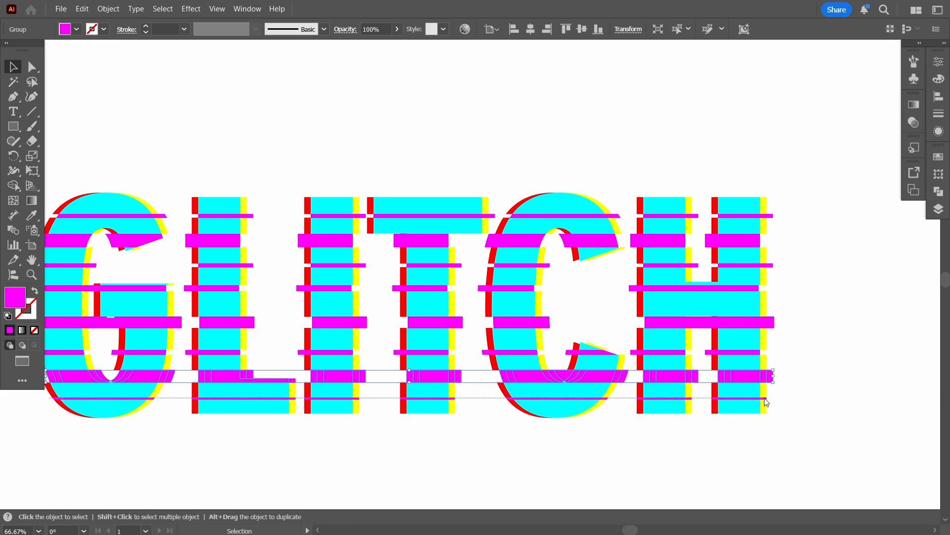
{"action": "left_click", "coordinate": [771, 398]}
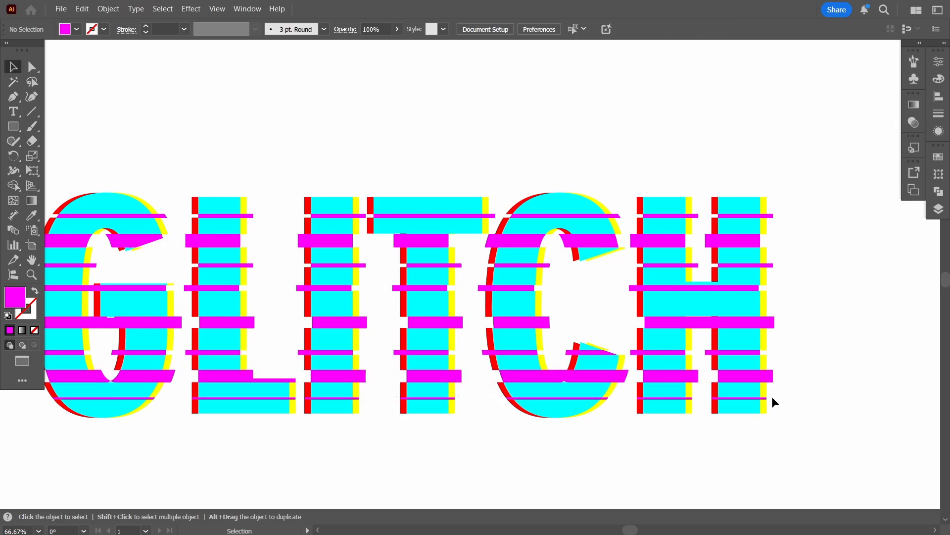
{"action": "scroll", "coordinate": [395, 417], "scroll_direction": "up", "scroll_amount": 1}
{"action": "scroll", "coordinate": [414, 411], "scroll_direction": "down", "scroll_amount": 1}
{"action": "left_click_drag", "start_coordinate": [296, 422], "coordinate": [356, 391]}
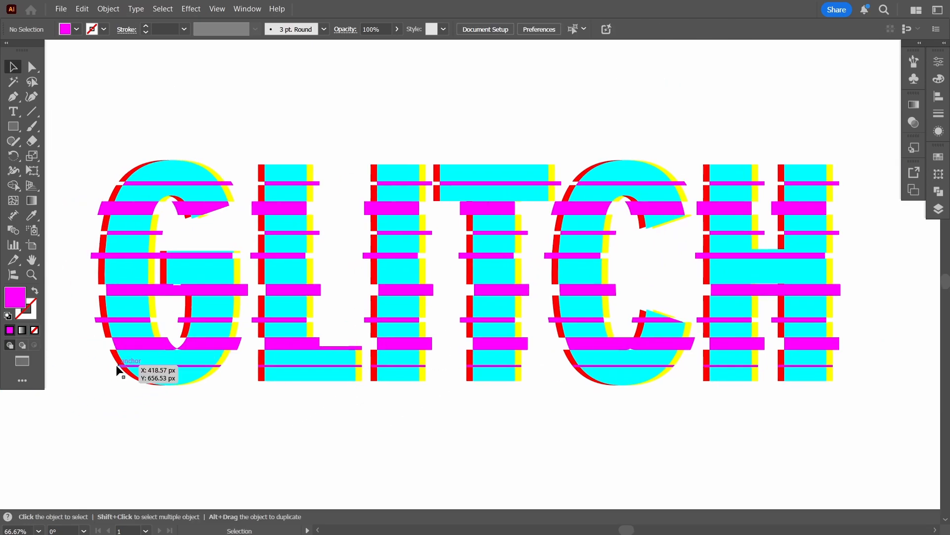
{"action": "left_click_drag", "start_coordinate": [115, 365], "coordinate": [817, 372]}
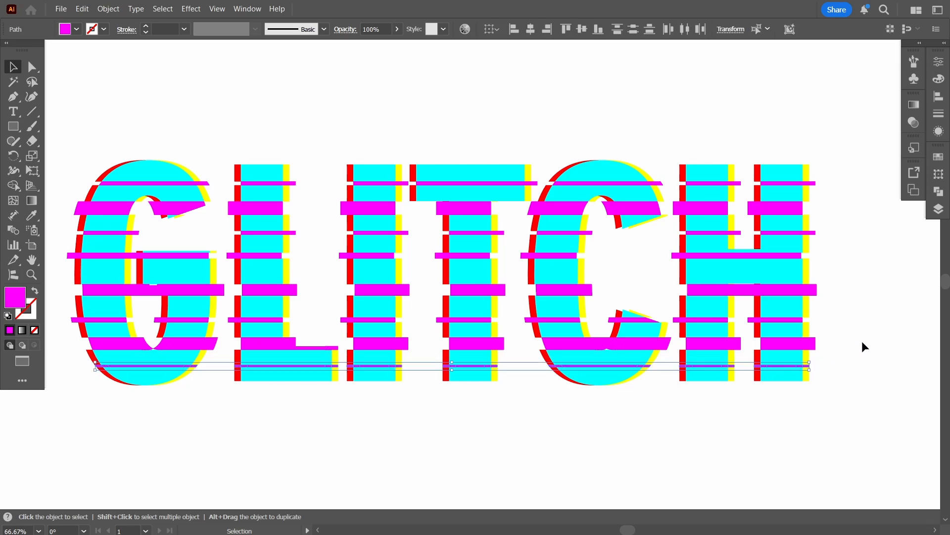
{"action": "key", "text": "Left"}
{"action": "key", "text": "Left"}
{"action": "key", "text": "Left"}
{"action": "key", "text": "Left"}
{"action": "key", "text": "Left"}
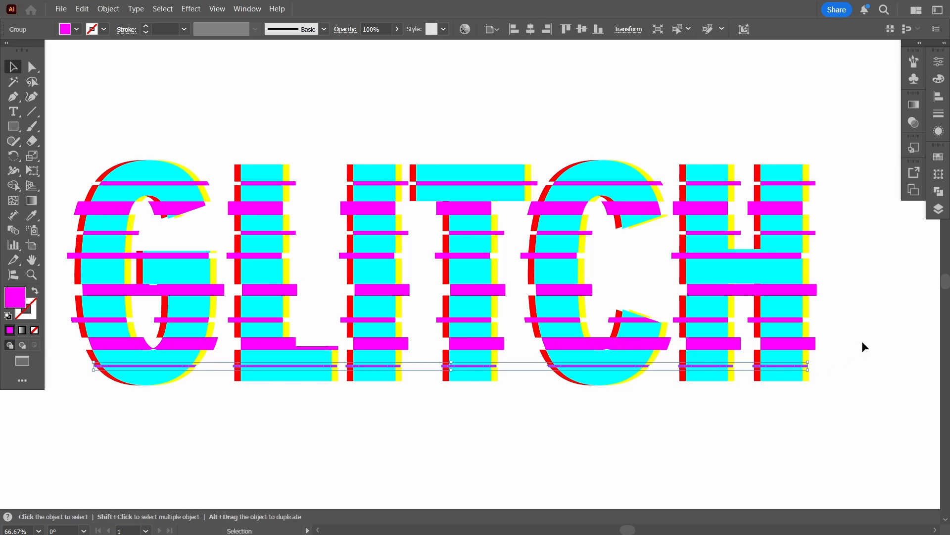
{"action": "key", "text": "Left"}
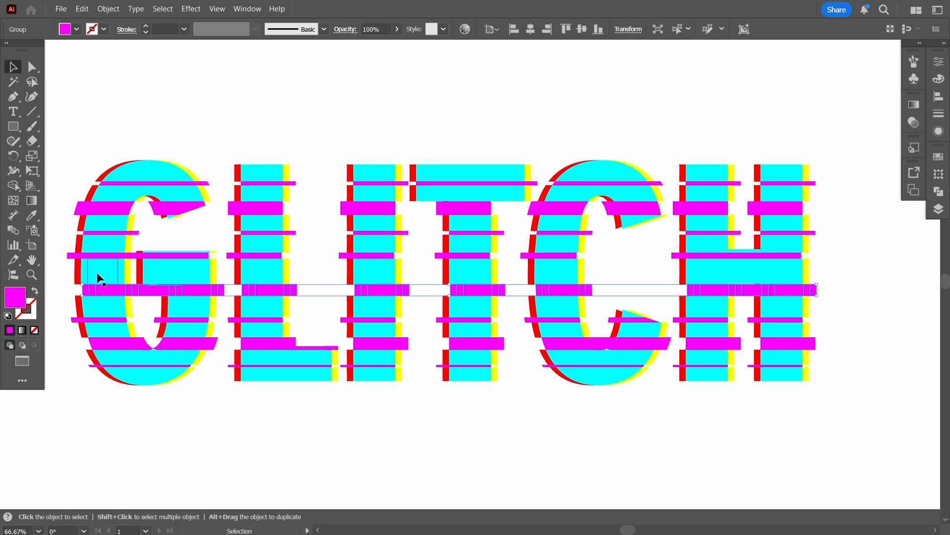
Step: Check the upper magenta strip groups and select all eight strips across the word together
{"action": "left_click", "coordinate": [103, 233]}
{"action": "left_click", "coordinate": [72, 232]}
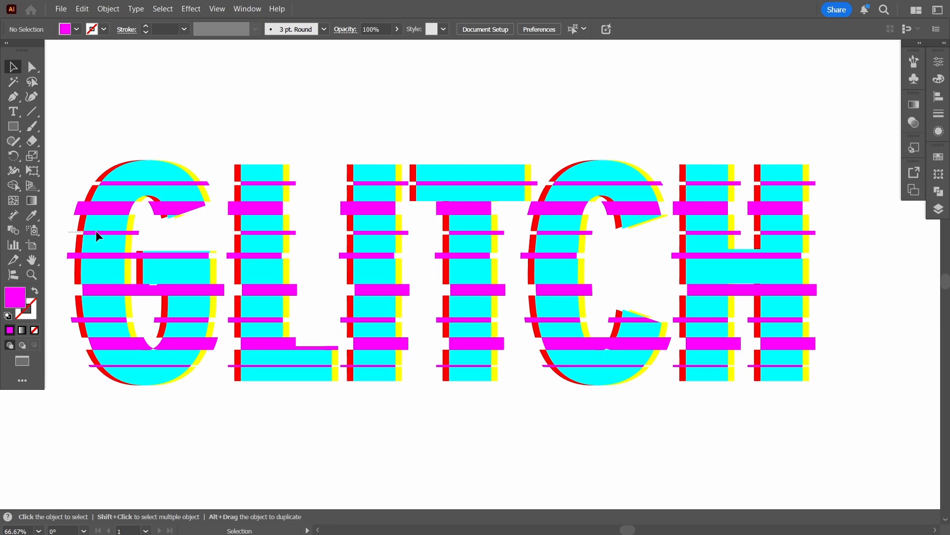
{"action": "left_click_drag", "start_coordinate": [96, 230], "coordinate": [821, 233]}
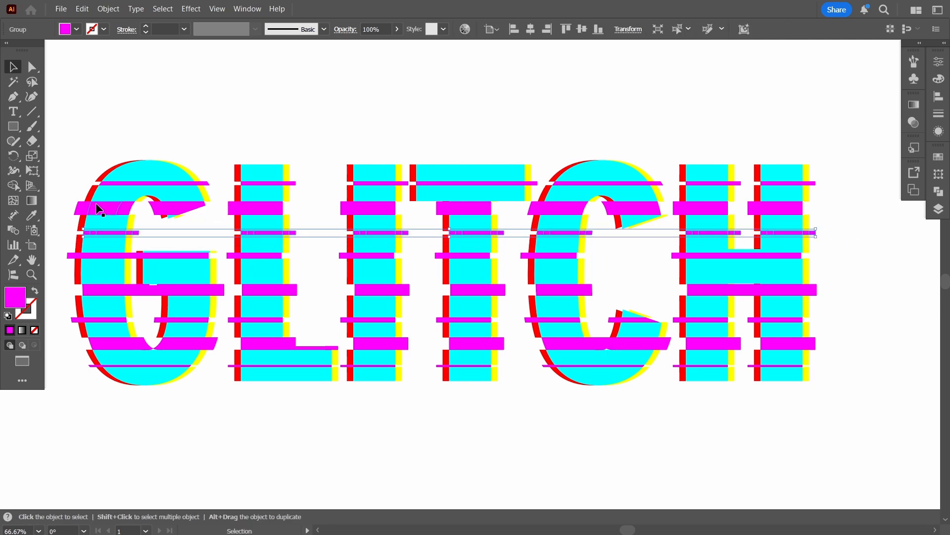
{"action": "left_click_drag", "start_coordinate": [66, 207], "coordinate": [816, 208]}
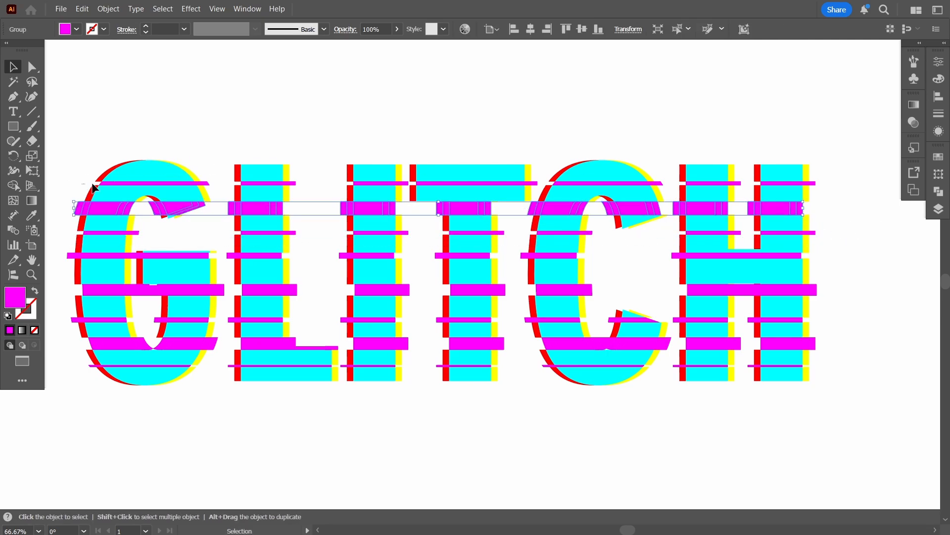
{"action": "left_click", "coordinate": [835, 184]}
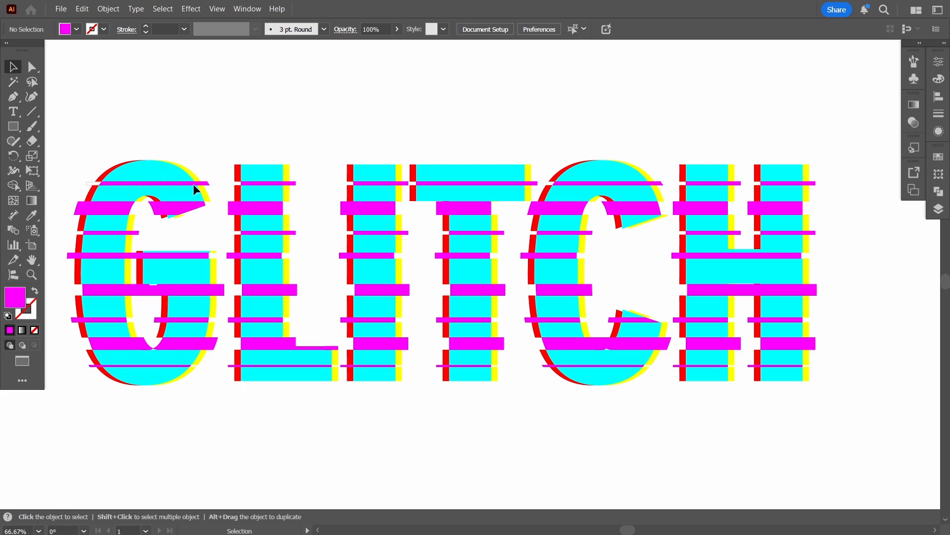
{"action": "left_click_drag", "start_coordinate": [193, 183], "coordinate": [781, 213]}
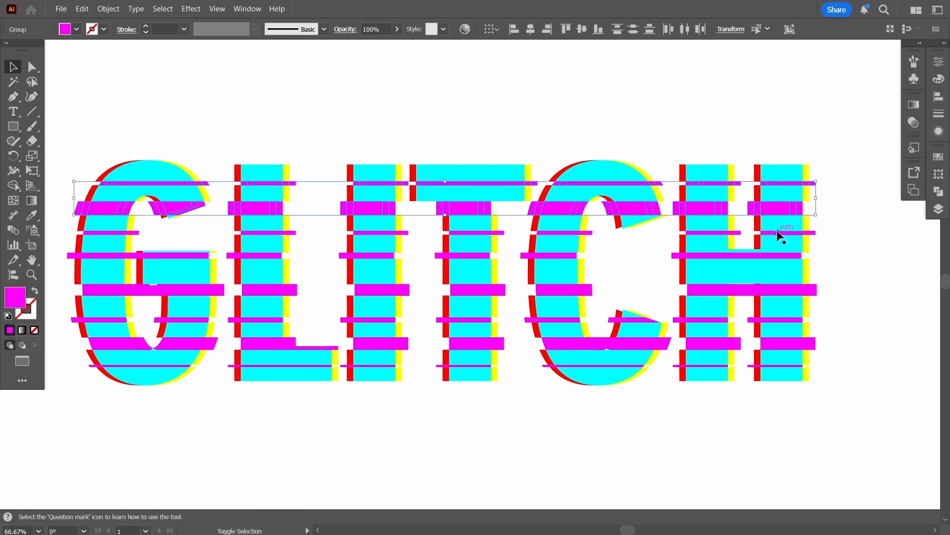
{"action": "left_click", "coordinate": [781, 233], "text": "shift"}
{"action": "left_click", "coordinate": [770, 255], "text": "shift"}
{"action": "left_click", "coordinate": [778, 290], "text": "shift"}
{"action": "left_click", "coordinate": [787, 319], "text": "shift"}
{"action": "left_click", "coordinate": [784, 343], "text": "shift"}
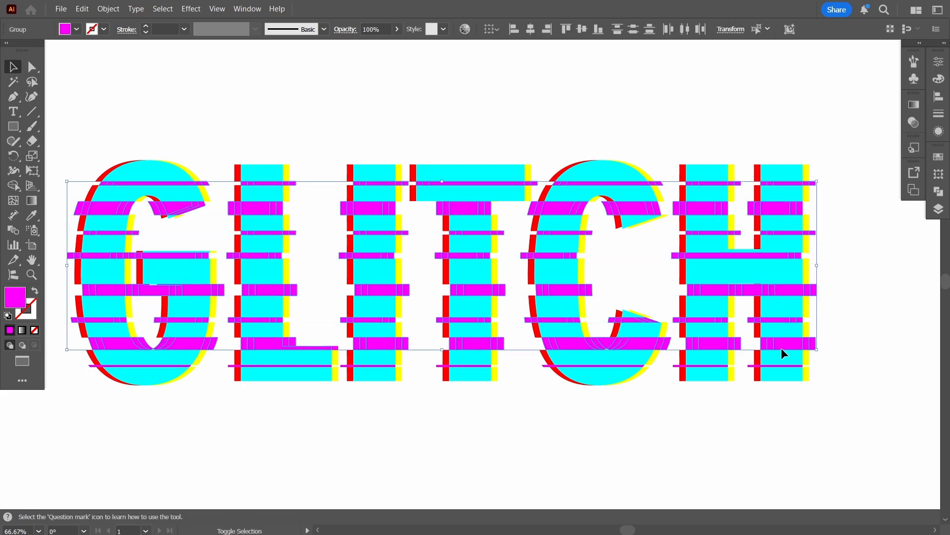
{"action": "left_click", "coordinate": [755, 365], "text": "shift"}
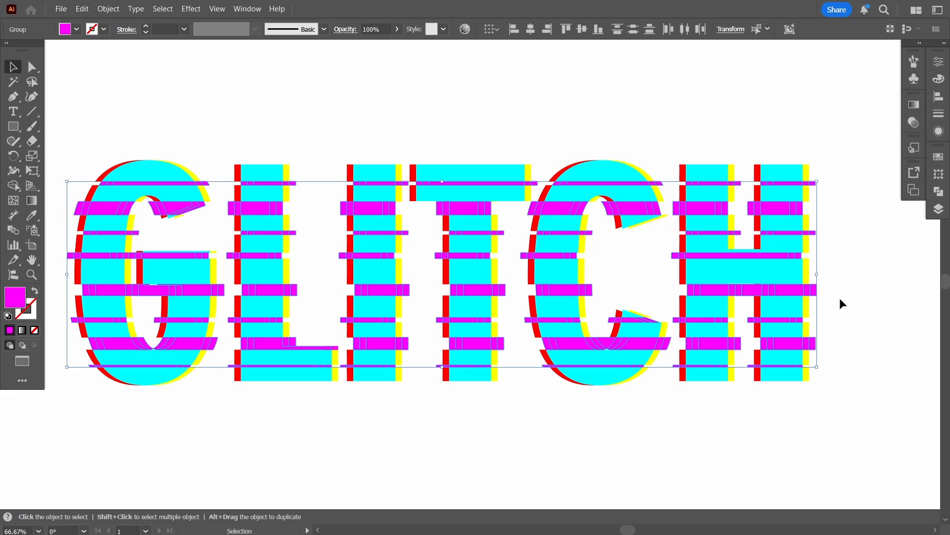
Step: Expand the side panels and open the fill Color Picker for the selected strips
{"action": "scroll", "coordinate": [840, 298], "scroll_direction": "down", "scroll_amount": 1}
{"action": "left_click_drag", "start_coordinate": [717, 129], "coordinate": [622, 142]}
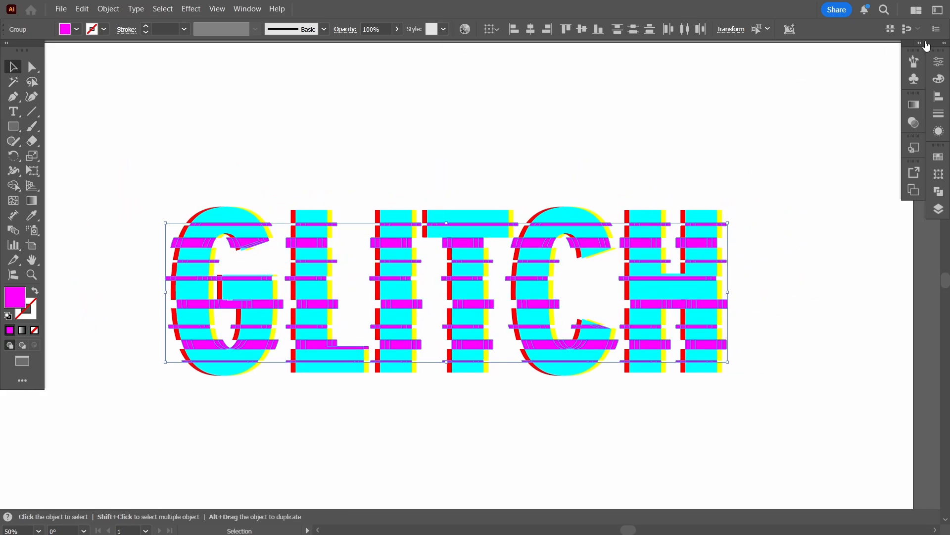
{"action": "left_click", "coordinate": [932, 44]}
{"action": "double_click", "coordinate": [14, 298]}
Step: Try dark purple, brown and green fills on the selected strips in the Color Picker
{"action": "left_click_drag", "start_coordinate": [436, 155], "coordinate": [794, 122]}
{"action": "mouse_move", "coordinate": [818, 167]}
{"action": "left_mouse_down"}
{"action": "mouse_move", "coordinate": [734, 177]}
{"action": "mouse_move", "coordinate": [661, 158]}
{"action": "mouse_move", "coordinate": [681, 182]}
{"action": "mouse_move", "coordinate": [780, 237]}
{"action": "left_mouse_up"}
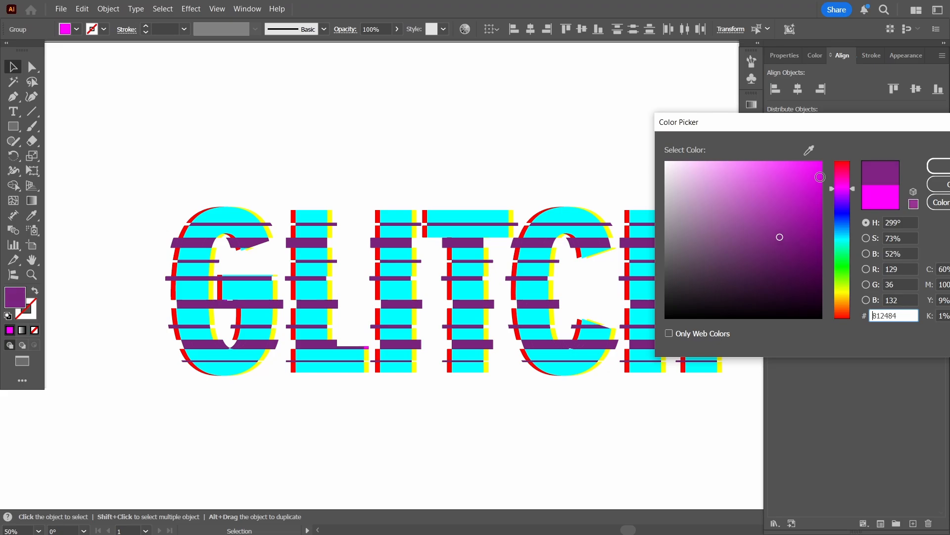
{"action": "left_click_drag", "start_coordinate": [809, 244], "coordinate": [673, 179]}
{"action": "left_click_drag", "start_coordinate": [844, 293], "coordinate": [845, 301]}
{"action": "mouse_move", "coordinate": [809, 202]}
{"action": "left_mouse_down"}
{"action": "mouse_move", "coordinate": [820, 184]}
{"action": "mouse_move", "coordinate": [828, 248]}
{"action": "left_mouse_up"}
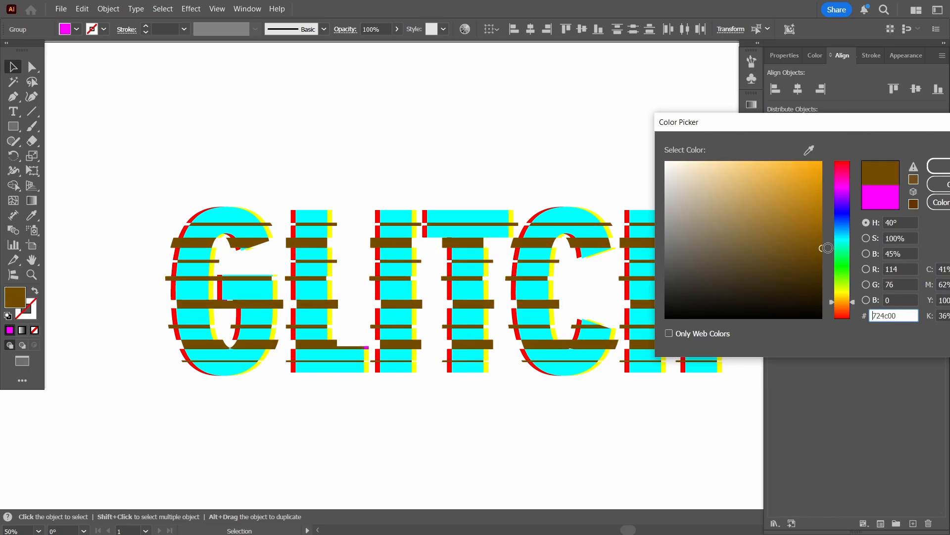
{"action": "left_click_drag", "start_coordinate": [847, 301], "coordinate": [847, 306]}
{"action": "mouse_move", "coordinate": [816, 188]}
{"action": "left_mouse_down"}
{"action": "mouse_move", "coordinate": [826, 158]}
{"action": "mouse_move", "coordinate": [660, 355]}
{"action": "mouse_move", "coordinate": [757, 347]}
{"action": "left_mouse_up"}
{"action": "left_click", "coordinate": [843, 317]}
{"action": "left_click_drag", "start_coordinate": [812, 186], "coordinate": [715, 214]}
{"action": "left_click_drag", "start_coordinate": [842, 286], "coordinate": [843, 275]}
{"action": "mouse_move", "coordinate": [763, 176]}
{"action": "left_mouse_down"}
{"action": "mouse_move", "coordinate": [728, 257]}
{"action": "mouse_move", "coordinate": [760, 237]}
{"action": "left_mouse_up"}
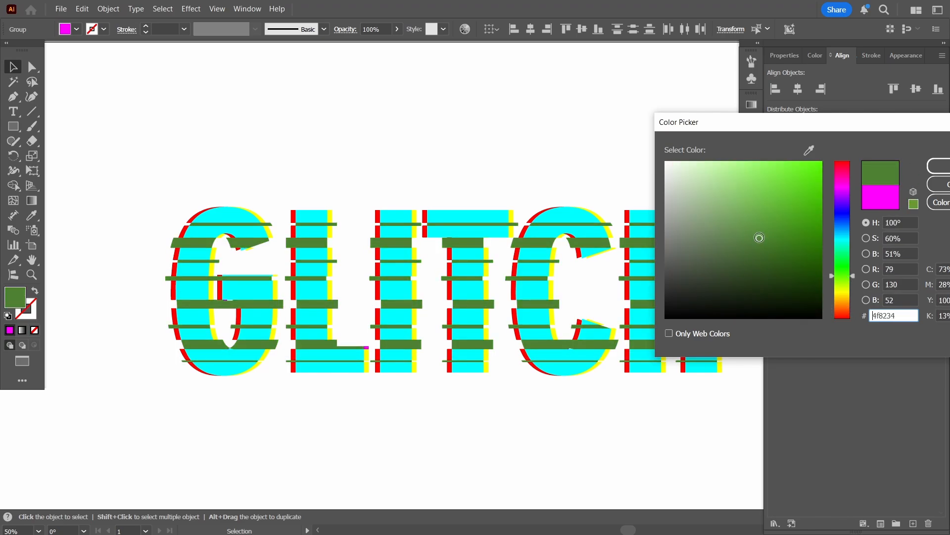
Step: Set the selected strips' fill to a bright orange with a hue of 32° and apply the color
{"action": "left_click_drag", "start_coordinate": [846, 301], "coordinate": [847, 302]}
{"action": "mouse_move", "coordinate": [791, 211]}
{"action": "left_mouse_down"}
{"action": "mouse_move", "coordinate": [759, 161]}
{"action": "mouse_move", "coordinate": [749, 168]}
{"action": "mouse_move", "coordinate": [753, 159]}
{"action": "mouse_move", "coordinate": [809, 205]}
{"action": "left_mouse_up"}
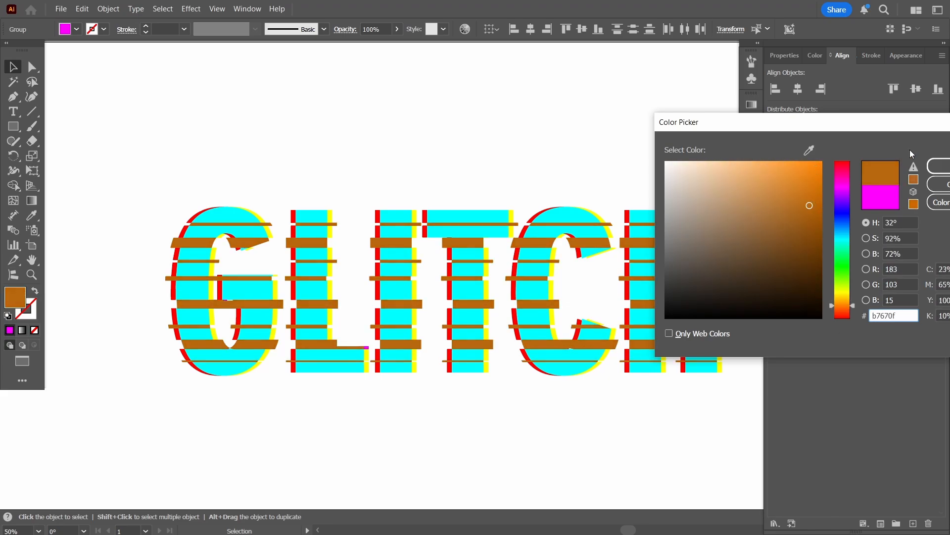
{"action": "mouse_move", "coordinate": [910, 122]}
{"action": "left_mouse_down"}
{"action": "mouse_move", "coordinate": [808, 400]}
{"action": "mouse_move", "coordinate": [800, 399]}
{"action": "mouse_move", "coordinate": [768, 155]}
{"action": "left_mouse_up"}
{"action": "left_click_drag", "start_coordinate": [685, 218], "coordinate": [665, 201]}
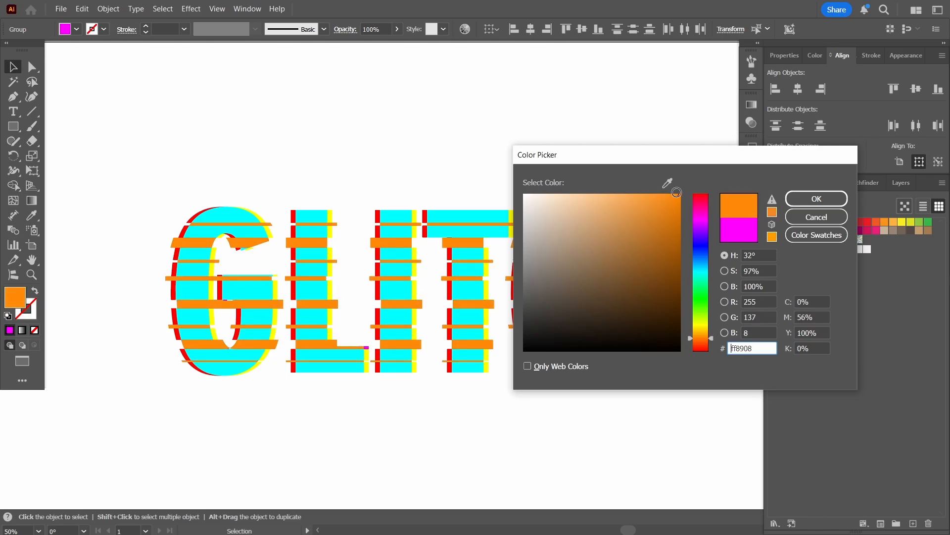
{"action": "left_click", "coordinate": [817, 198]}
Step: Create a 1920 x 1080 px rectangle on the artboard with the Rectangle tool
{"action": "left_click", "coordinate": [13, 126]}
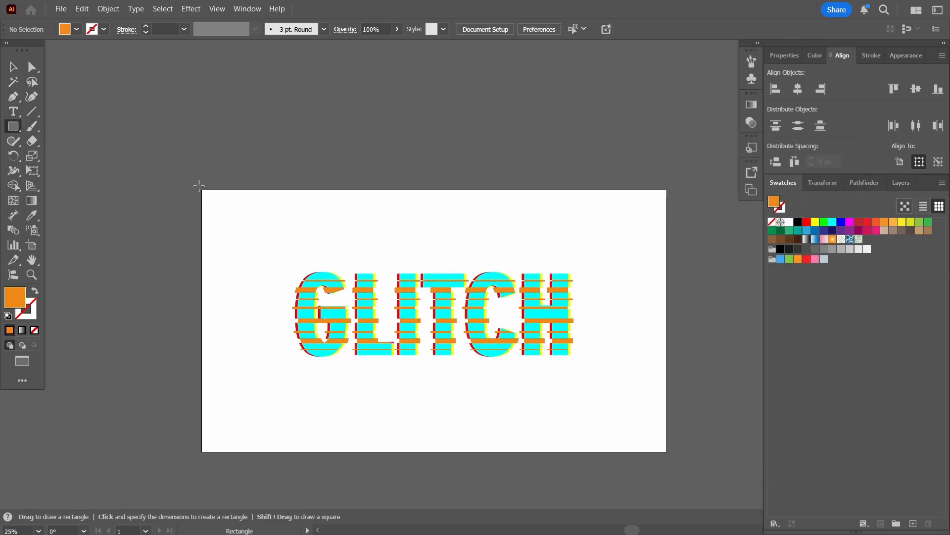
{"action": "left_click", "coordinate": [222, 219]}
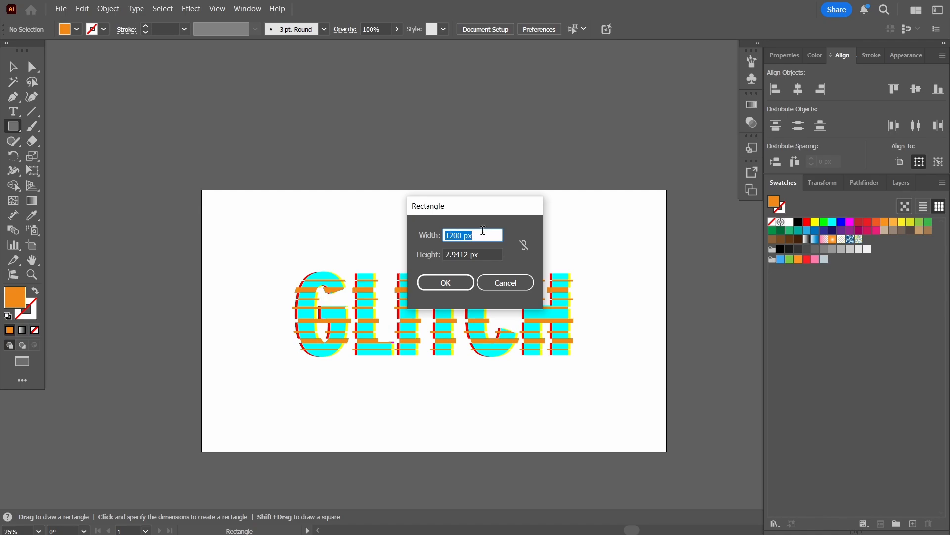
{"action": "type", "text": "1920"}
{"action": "key", "text": "Tab"}
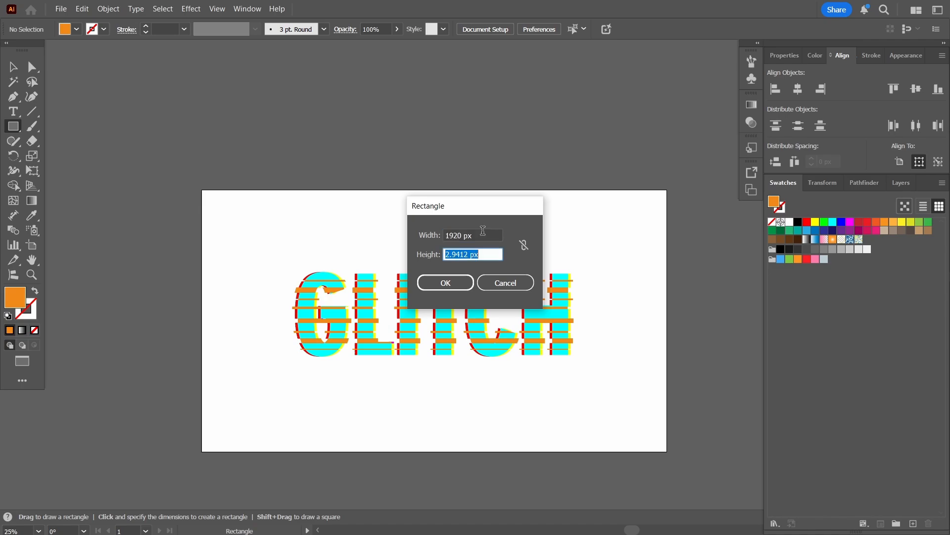
{"action": "type", "text": "1080"}
{"action": "key", "text": "Return"}
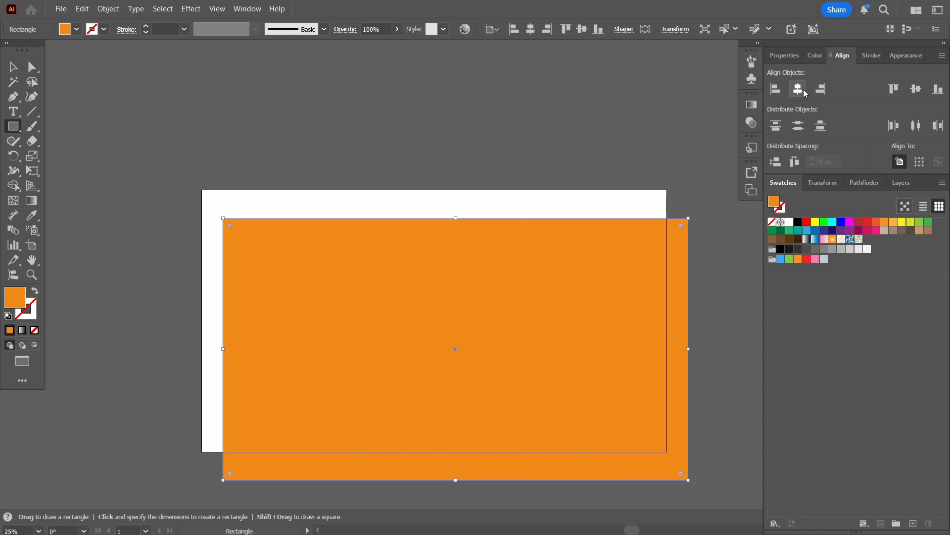
Step: Center the rectangle horizontally and vertically on the artboard and send it behind all the artwork
{"action": "left_click", "coordinate": [805, 90]}
{"action": "left_click", "coordinate": [917, 88]}
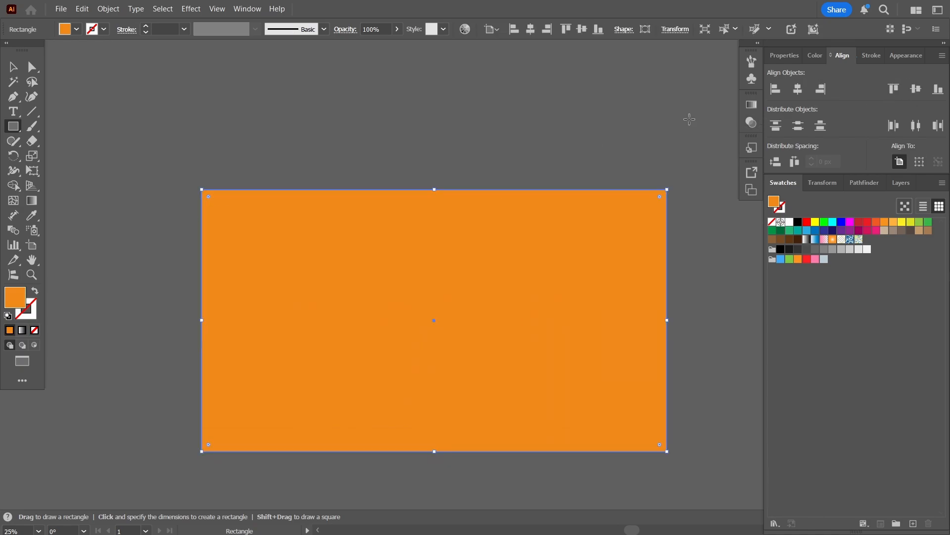
{"action": "key", "text": "ctrl+shift+bracketleft"}
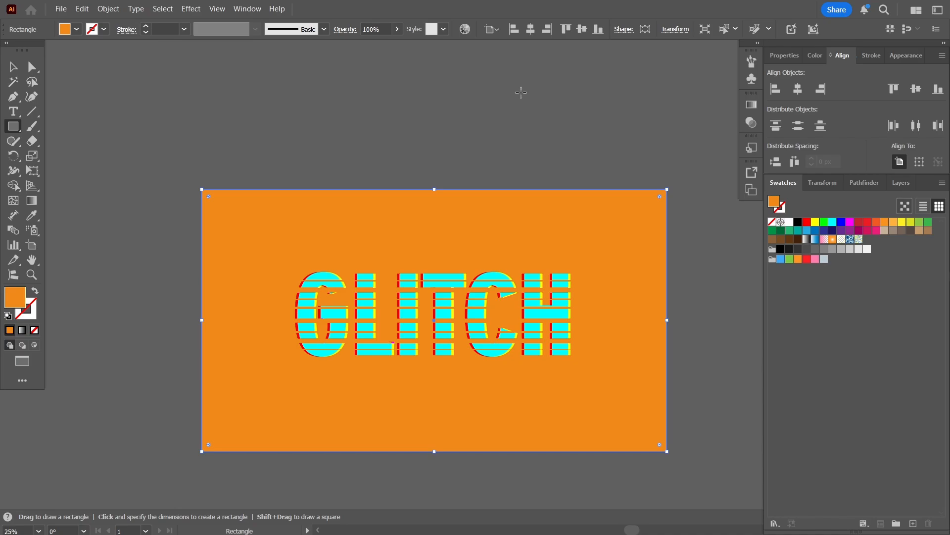
Step: Set the background rectangle's fill to black in the Color Picker
{"action": "left_click", "coordinate": [14, 66]}
{"action": "double_click", "coordinate": [15, 297]}
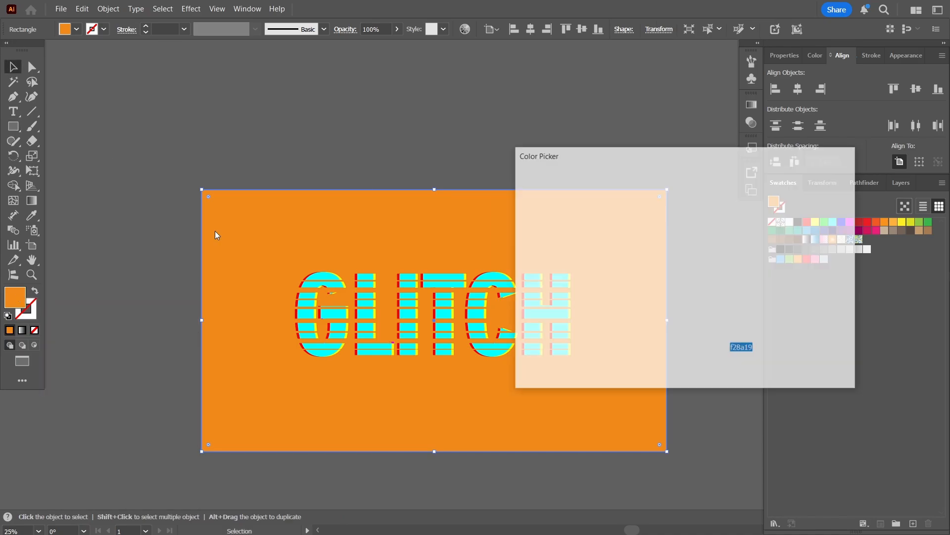
{"action": "left_click", "coordinate": [702, 141]}
{"action": "left_click_drag", "start_coordinate": [702, 141], "coordinate": [697, 274]}
{"action": "left_click", "coordinate": [927, 122]}
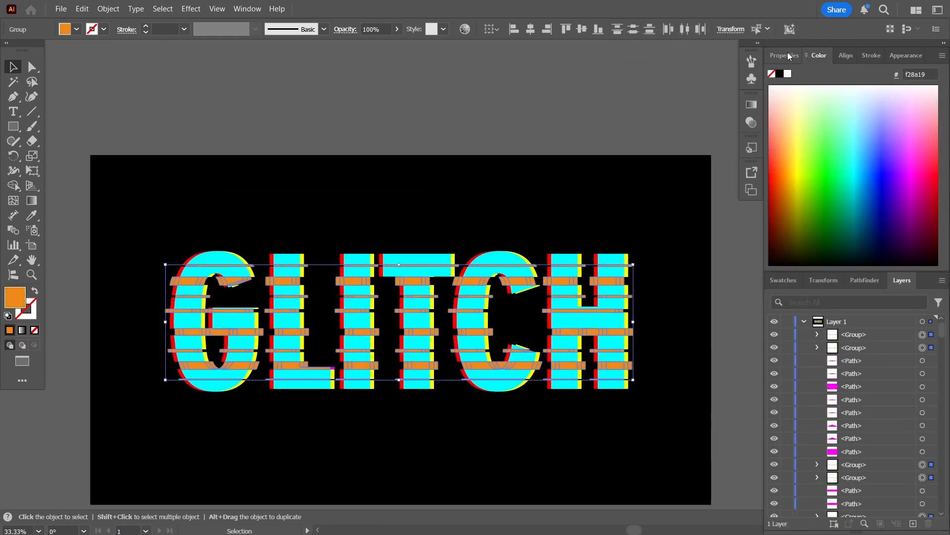
Step: Set the selected strips' fill to bright blue, #00abf7, with a hue of 200° and 100% saturation
{"action": "double_click", "coordinate": [16, 300]}
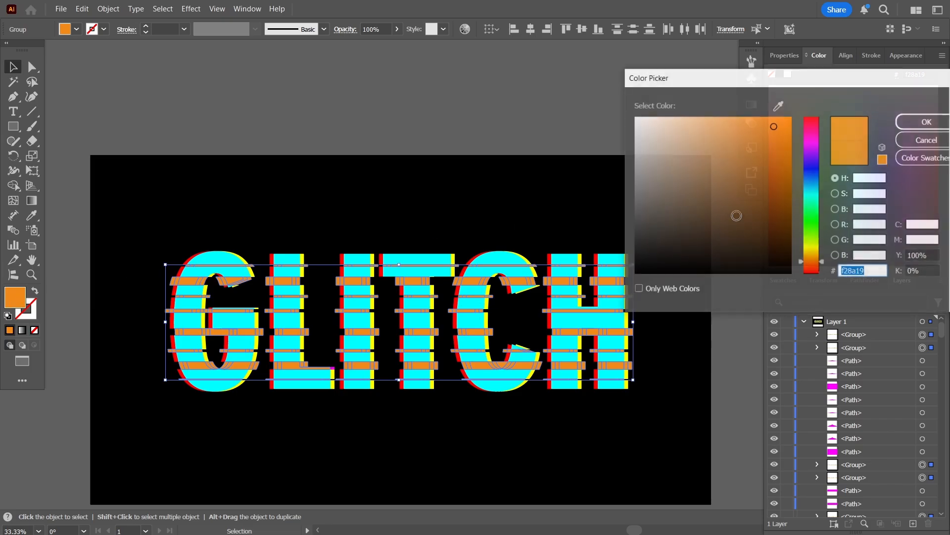
{"action": "left_click_drag", "start_coordinate": [812, 248], "coordinate": [838, 193]}
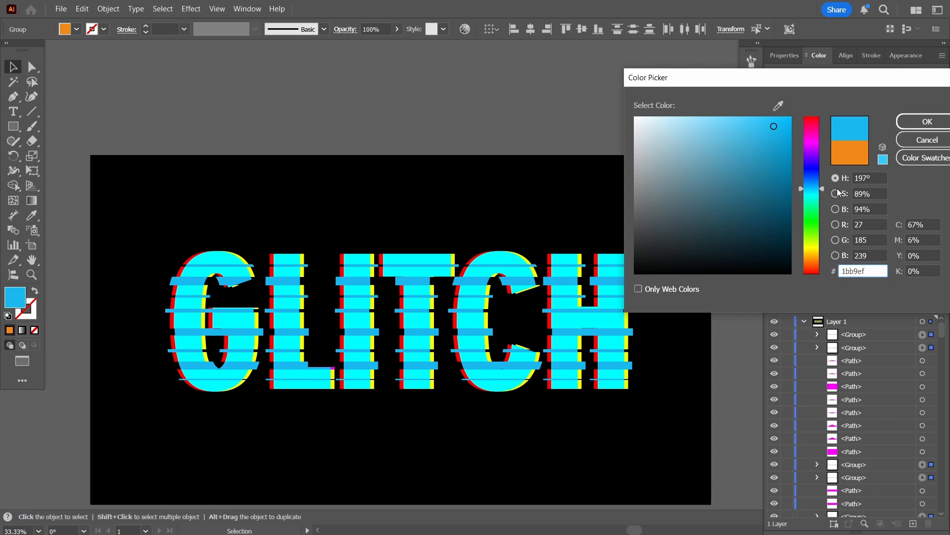
{"action": "left_click_drag", "start_coordinate": [837, 188], "coordinate": [837, 187]}
{"action": "left_click_drag", "start_coordinate": [774, 126], "coordinate": [791, 121]}
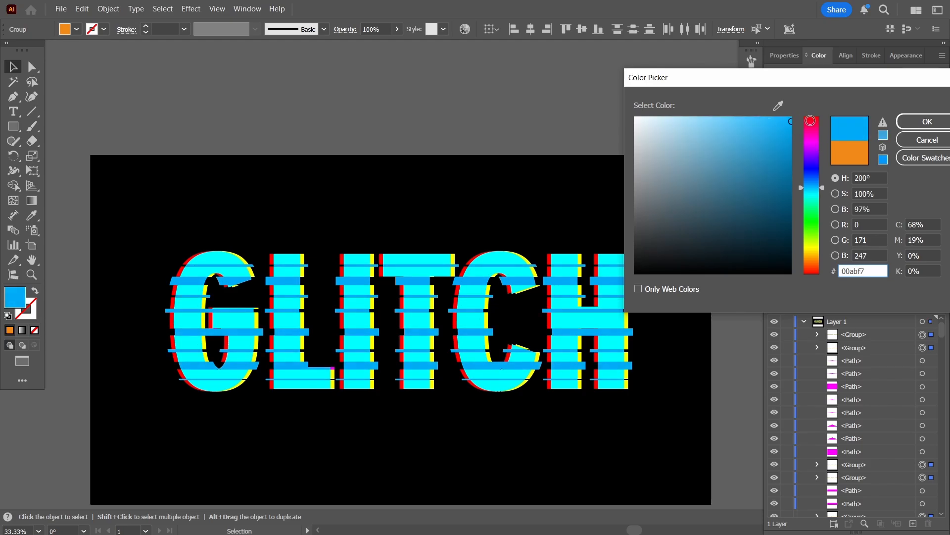
{"action": "left_click", "coordinate": [923, 124]}
Step: Preview the GLITCH artwork fitted to the window in full-screen mode, clear the selection and return to the normal workspace
{"action": "left_click", "coordinate": [55, 515]}
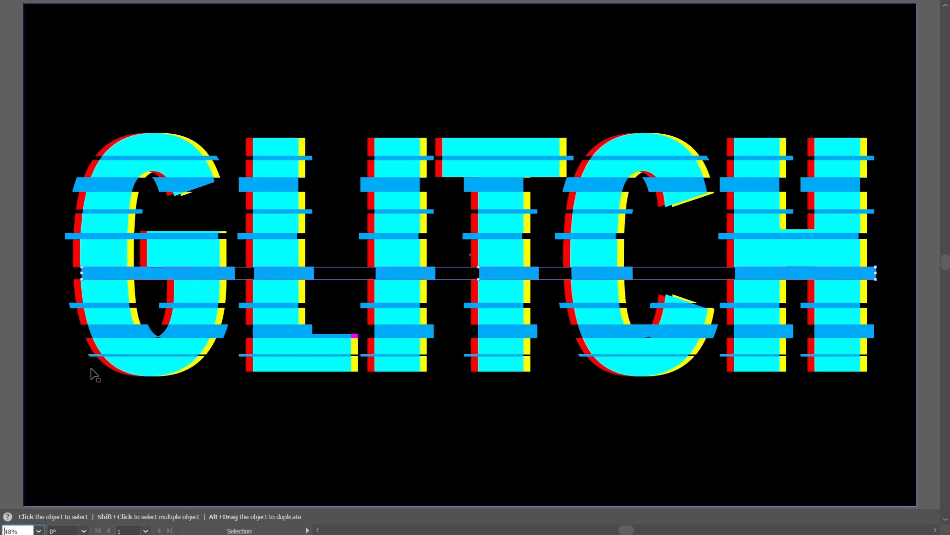
{"action": "left_click", "coordinate": [146, 275]}
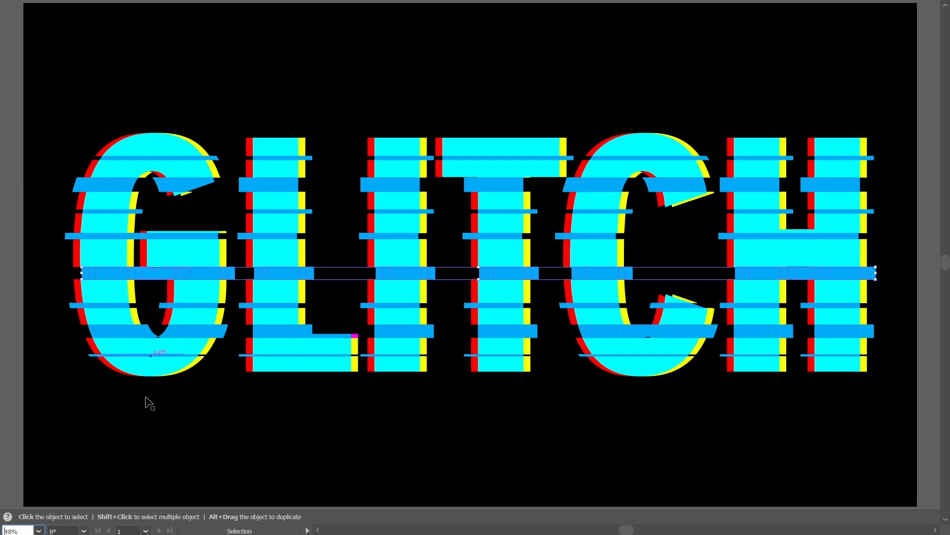
{"action": "left_click", "coordinate": [10, 418]}
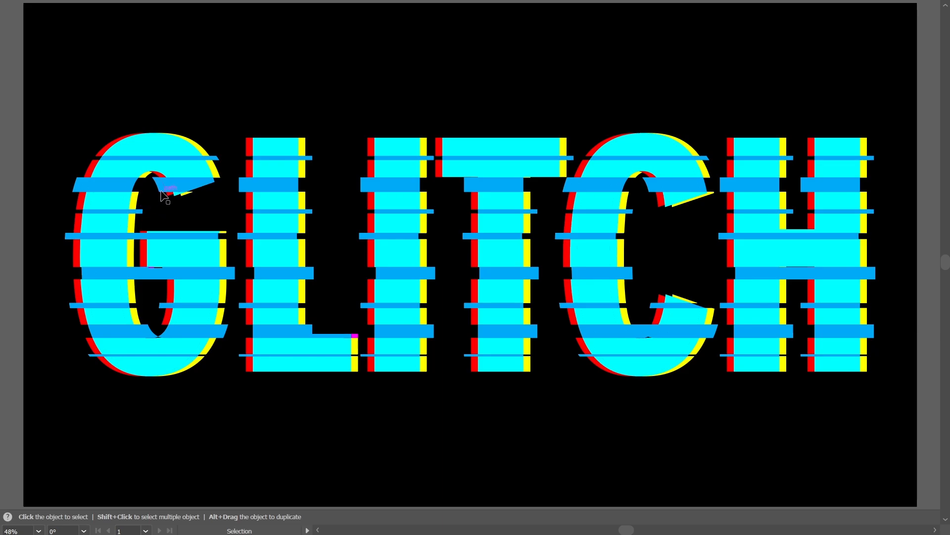
{"action": "key", "text": "f"}
{"action": "key", "text": "f"}
Step: Ungroup the blue strips crossing the letter G so their pieces can be selected individually
{"action": "left_click", "coordinate": [141, 276]}
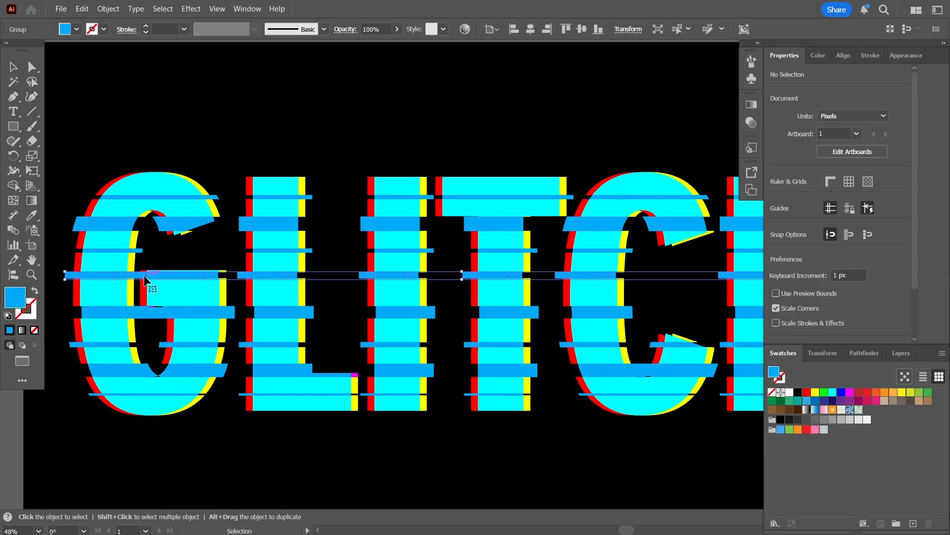
{"action": "right_click", "coordinate": [142, 277]}
{"action": "left_click", "coordinate": [166, 341]}
{"action": "left_click", "coordinate": [137, 292]}
{"action": "left_click", "coordinate": [137, 276]}
{"action": "right_click", "coordinate": [137, 276]}
{"action": "left_click", "coordinate": [166, 341]}
{"action": "left_click", "coordinate": [137, 292]}
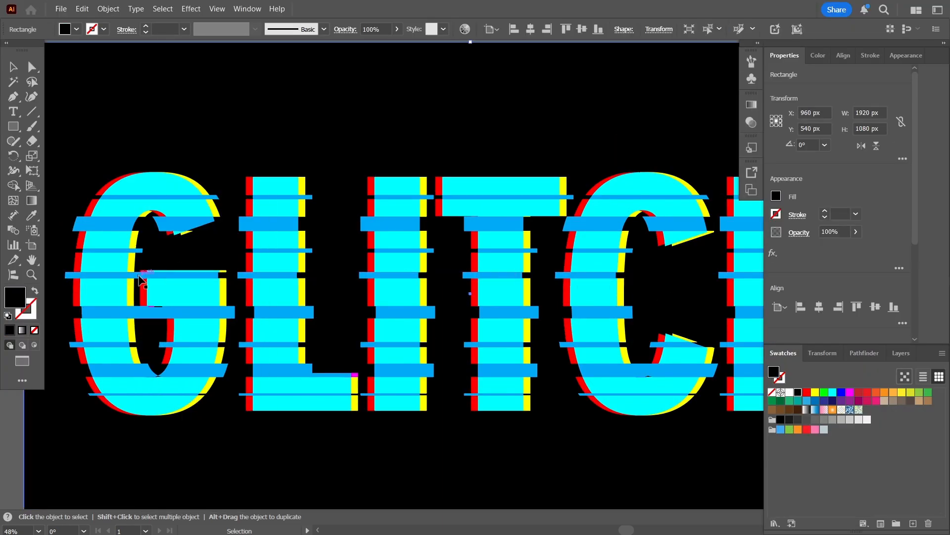
Step: Delete the small blue strip piece filling the gap between the G's stem and its crossbar
{"action": "left_click", "coordinate": [136, 276]}
{"action": "scroll", "coordinate": [135, 279], "scroll_direction": "up", "scroll_amount": 3}
{"action": "key", "text": "Delete"}
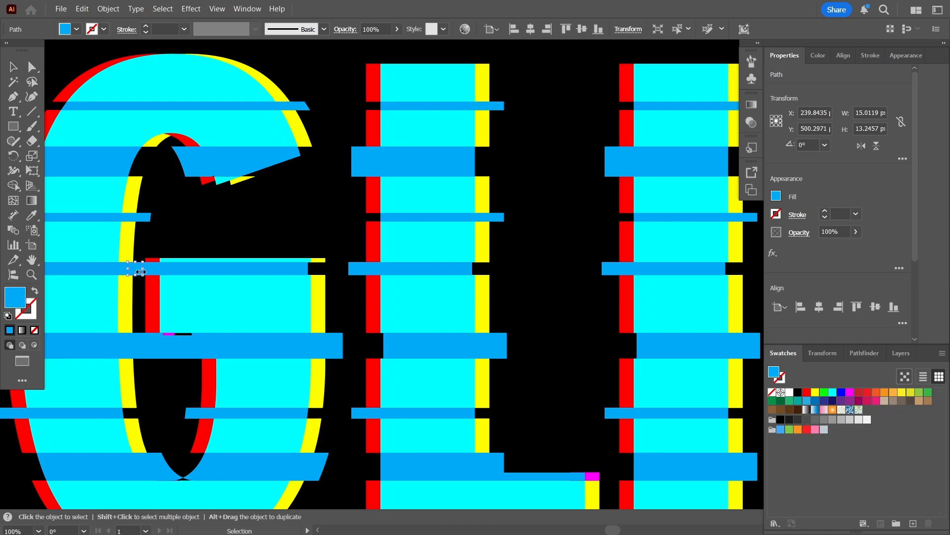
Step: Delete the two pieces of the thicker blue strip that cross the G's inner opening below the crossbar
{"action": "left_click", "coordinate": [142, 346]}
{"action": "left_click", "coordinate": [148, 368]}
{"action": "left_click", "coordinate": [155, 351]}
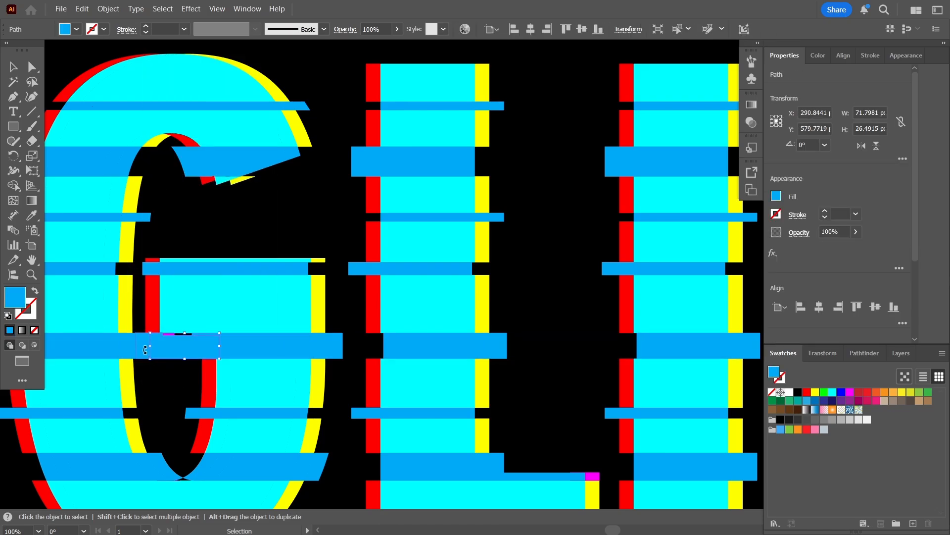
{"action": "left_click", "coordinate": [132, 351]}
{"action": "left_click_drag", "start_coordinate": [152, 378], "coordinate": [229, 363]}
{"action": "left_click", "coordinate": [220, 322]}
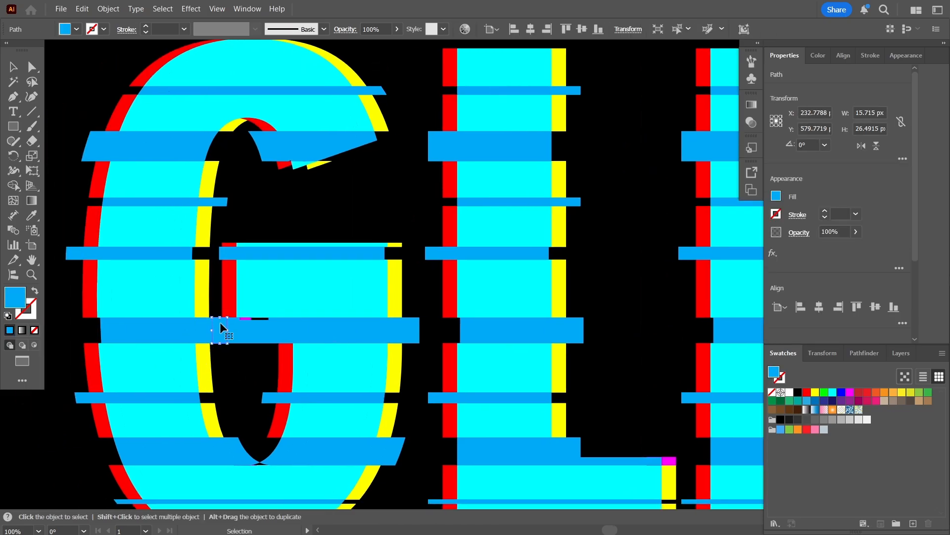
{"action": "key", "text": "Delete"}
{"action": "left_click", "coordinate": [237, 332]}
{"action": "key", "text": "Delete"}
Step: Delete the magenta sliver and the thin leftover piece beneath the G's crossbar
{"action": "left_click", "coordinate": [244, 319]}
{"action": "key", "text": "Delete"}
{"action": "left_click", "coordinate": [277, 319]}
{"action": "left_click", "coordinate": [229, 318]}
{"action": "key", "text": "Delete"}
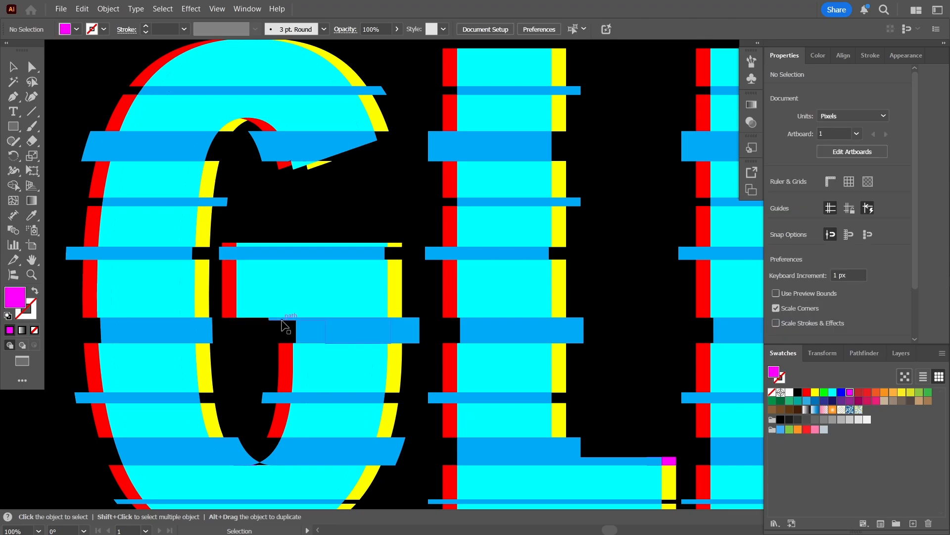
Step: Try deleting the thin blue piece at the underside of the G's crossbar, and undo the deletion
{"action": "left_click", "coordinate": [282, 319]}
{"action": "key", "text": "Delete"}
{"action": "key", "text": "ctrl+z"}
Step: Select all the letter and strip artwork without the black background and group it
{"action": "left_click", "coordinate": [245, 343]}
{"action": "key", "text": "ctrl+minus"}
{"action": "key", "text": "ctrl+minus"}
{"action": "key", "text": "ctrl+minus"}
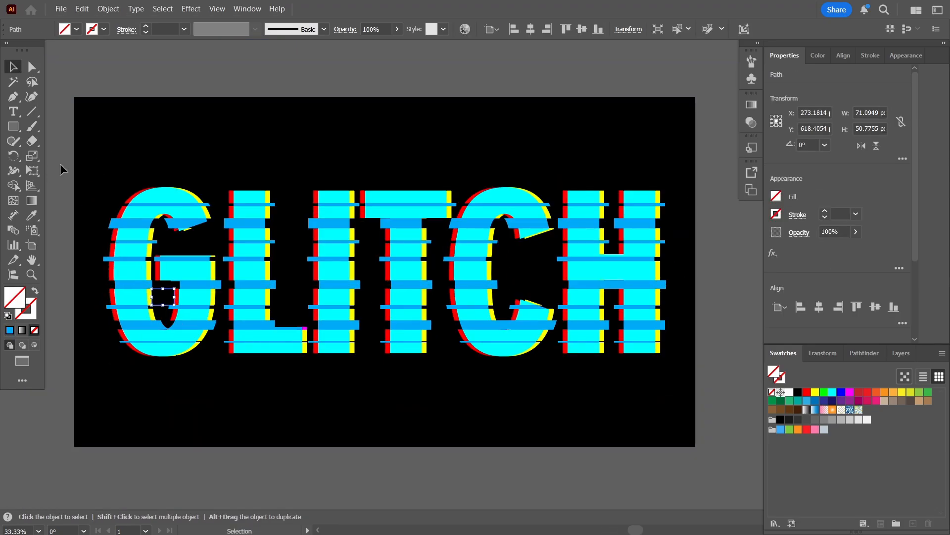
{"action": "left_click_drag", "start_coordinate": [60, 169], "coordinate": [696, 386]}
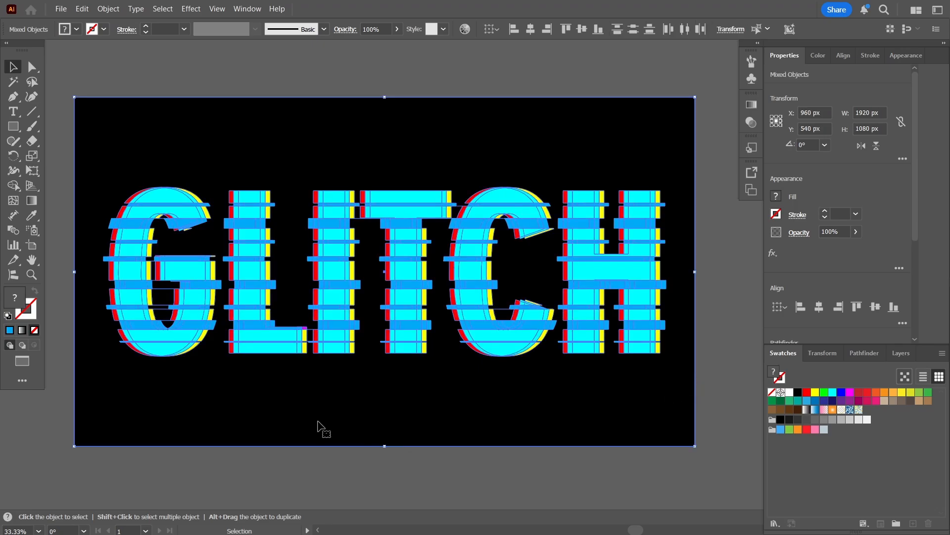
{"action": "key", "text": "a"}
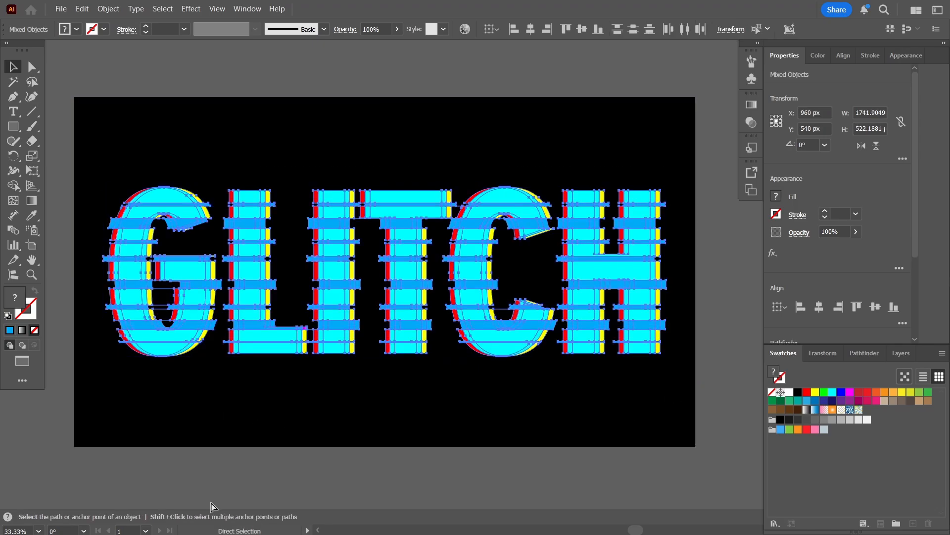
{"action": "key", "text": "ctrl+g"}
{"action": "key", "text": "v"}
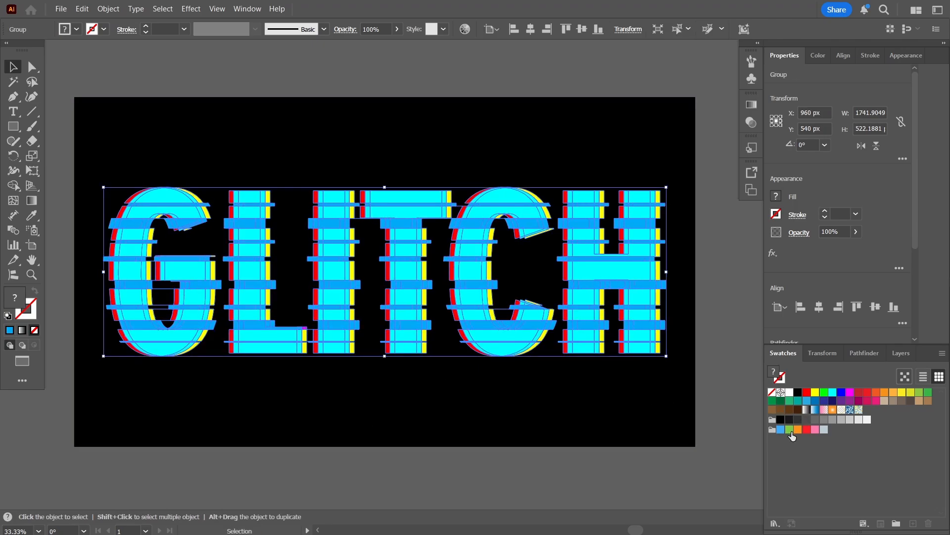
{"action": "left_click", "coordinate": [247, 469]}
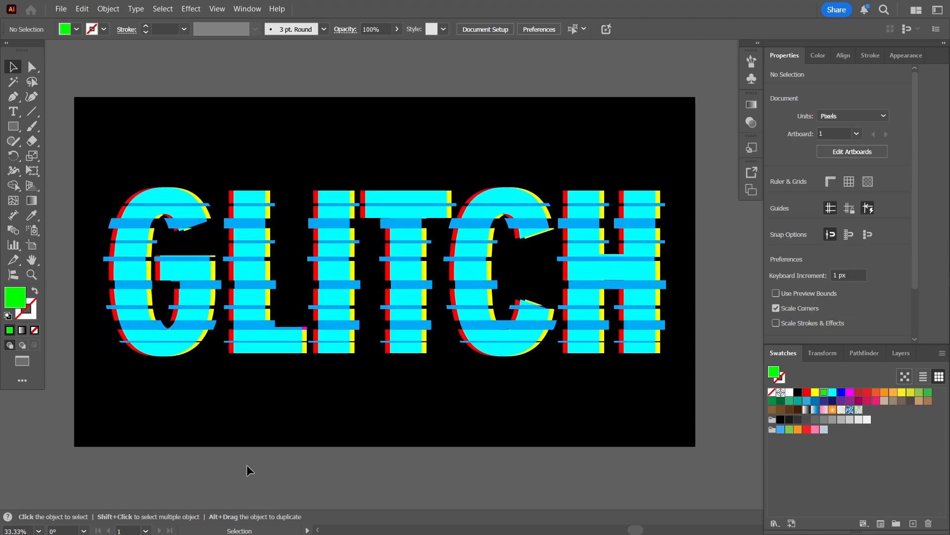
Step: Ungroup the GLITCH artwork
{"action": "left_click", "coordinate": [152, 283]}
{"action": "scroll", "coordinate": [152, 283], "scroll_direction": "up", "scroll_amount": 2}
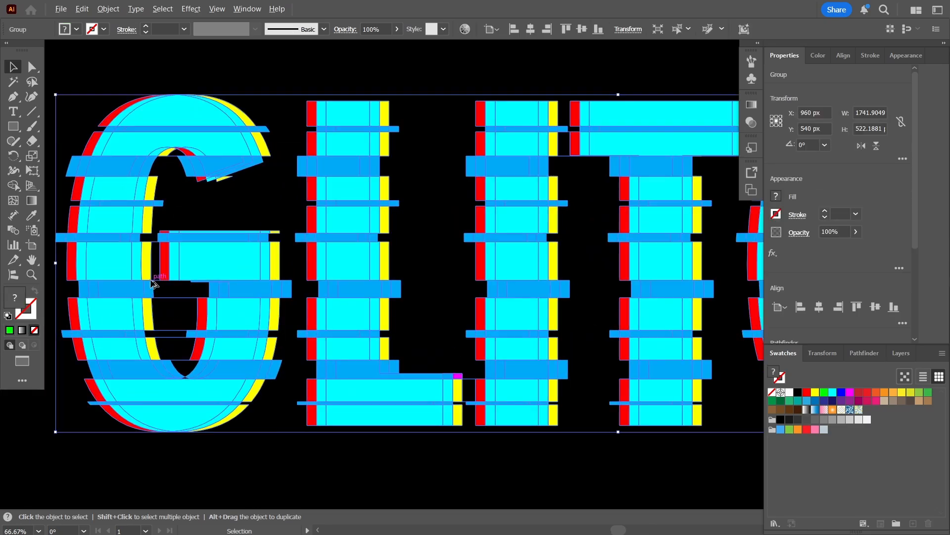
{"action": "right_click", "coordinate": [156, 260]}
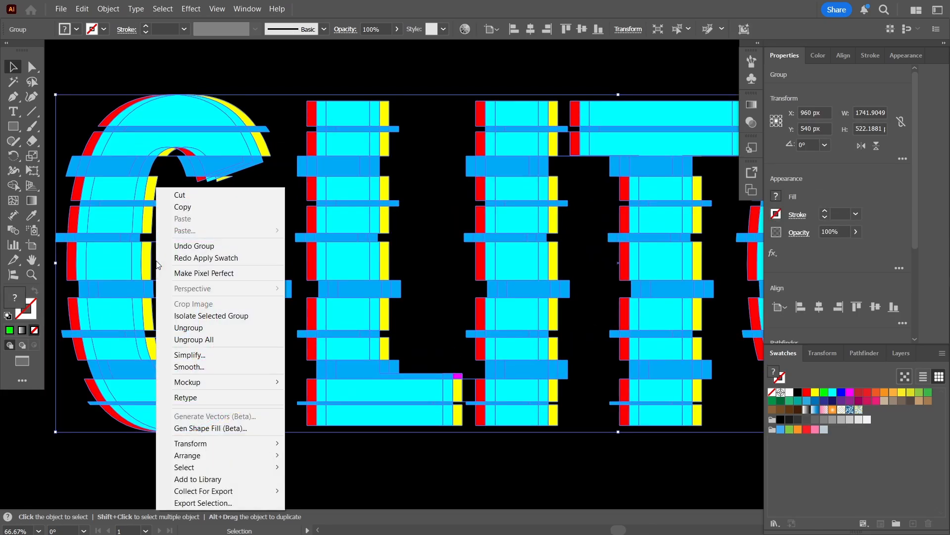
{"action": "left_click", "coordinate": [190, 328]}
Step: Delete the unfilled path inside the G's lower opening
{"action": "left_click", "coordinate": [224, 210]}
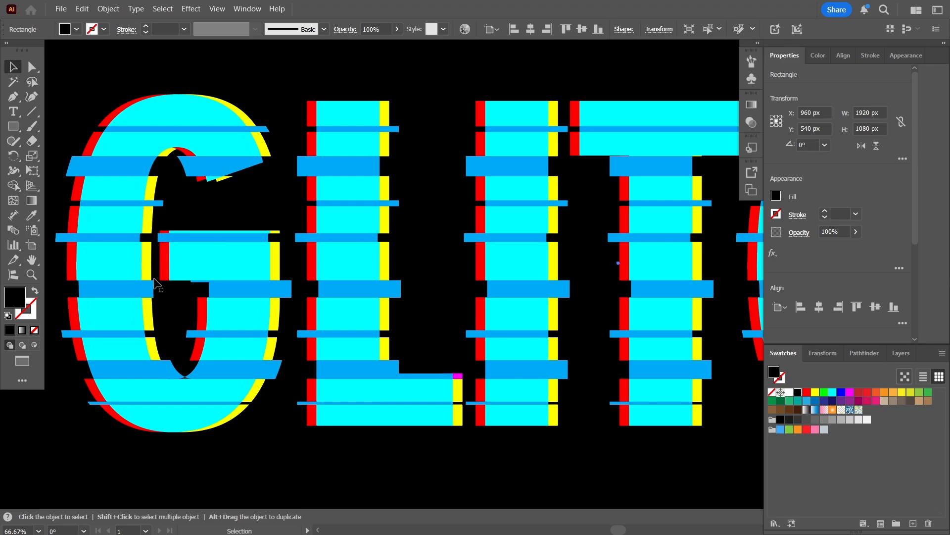
{"action": "key", "text": "ctrl+shift+a"}
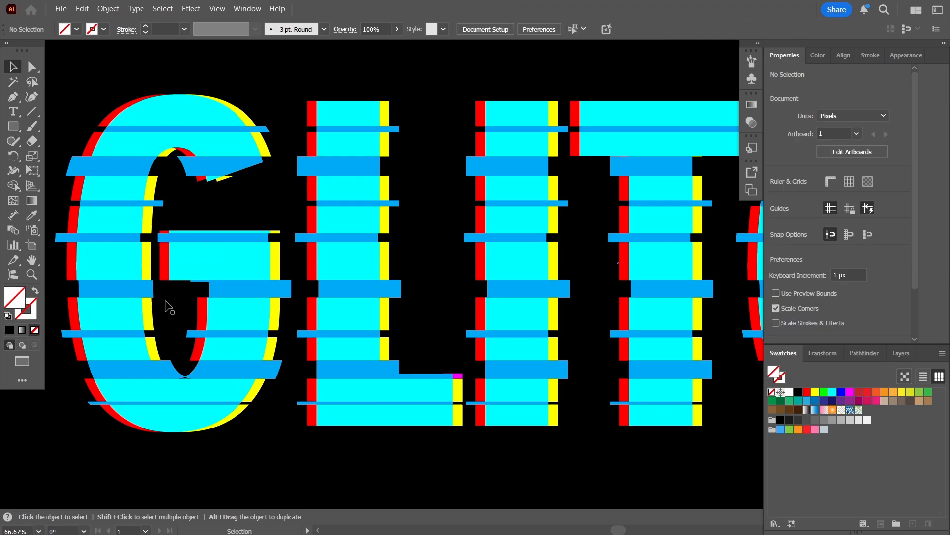
{"action": "left_click", "coordinate": [173, 330]}
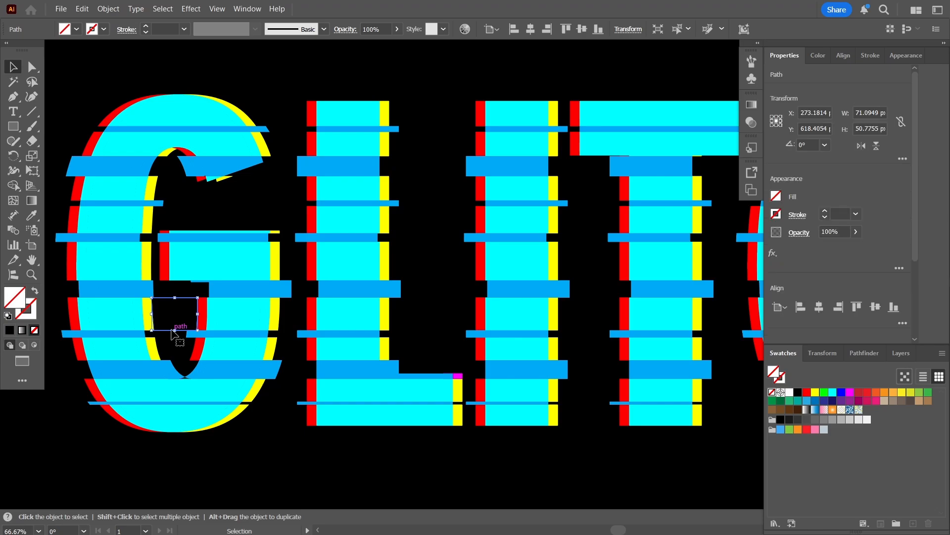
{"action": "key", "text": "Delete"}
{"action": "key", "text": "ctrl+minus"}
{"action": "key", "text": "ctrl+minus"}
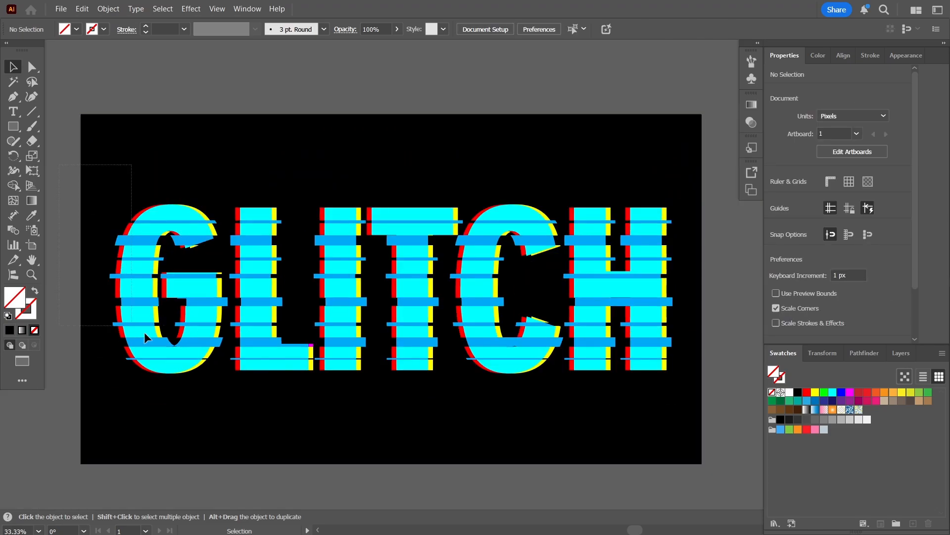
Step: Select everything except the black background, group the GLITCH artwork and clear the selection
{"action": "key", "text": "ctrl+a"}
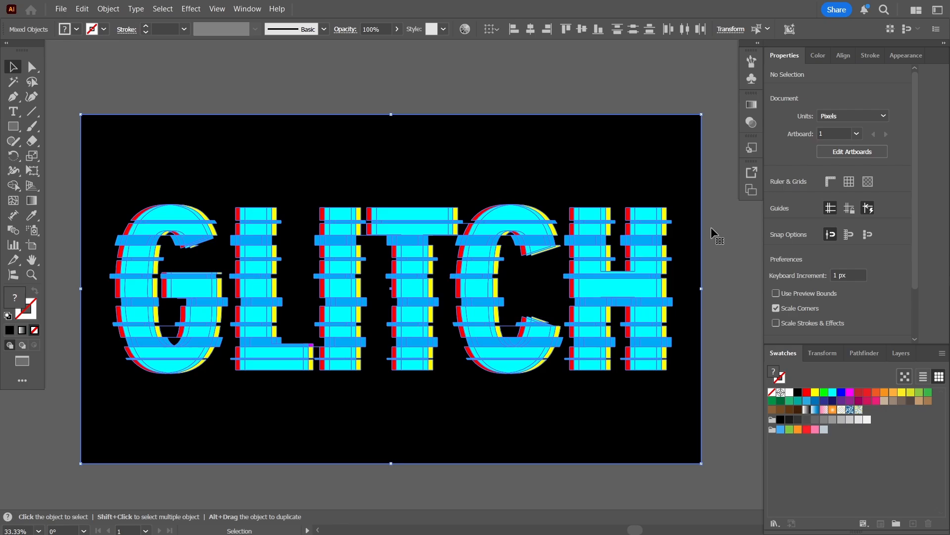
{"action": "left_click", "coordinate": [205, 202], "text": "shift"}
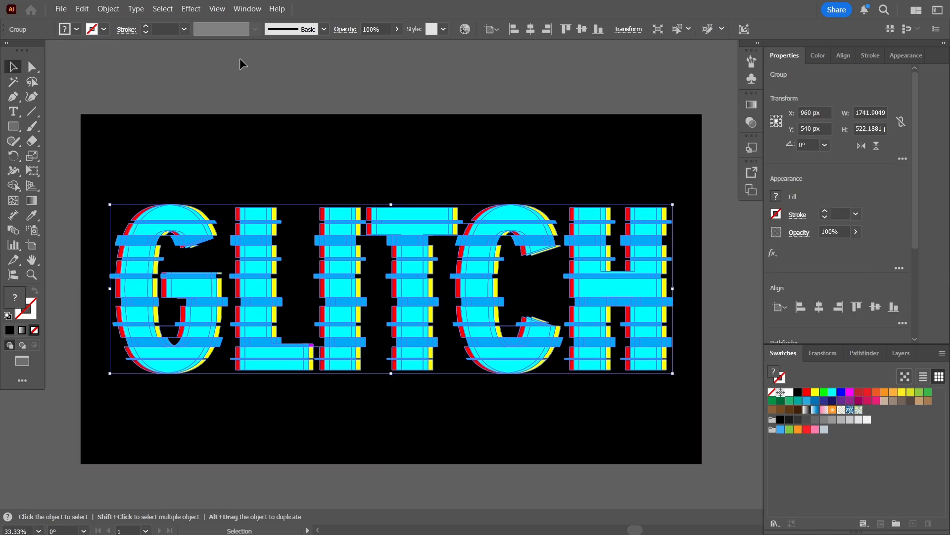
{"action": "left_click", "coordinate": [240, 58]}
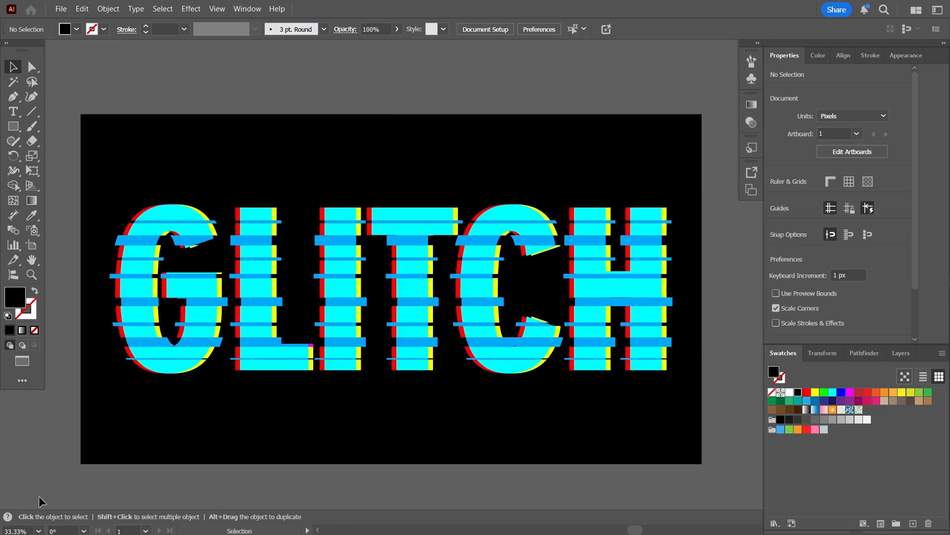
Step: Show the finished GLITCH artwork in full-screen mode, fitted to the window
{"action": "key", "text": "f"}
{"action": "left_click", "coordinate": [38, 530]}
{"action": "left_click", "coordinate": [65, 516]}
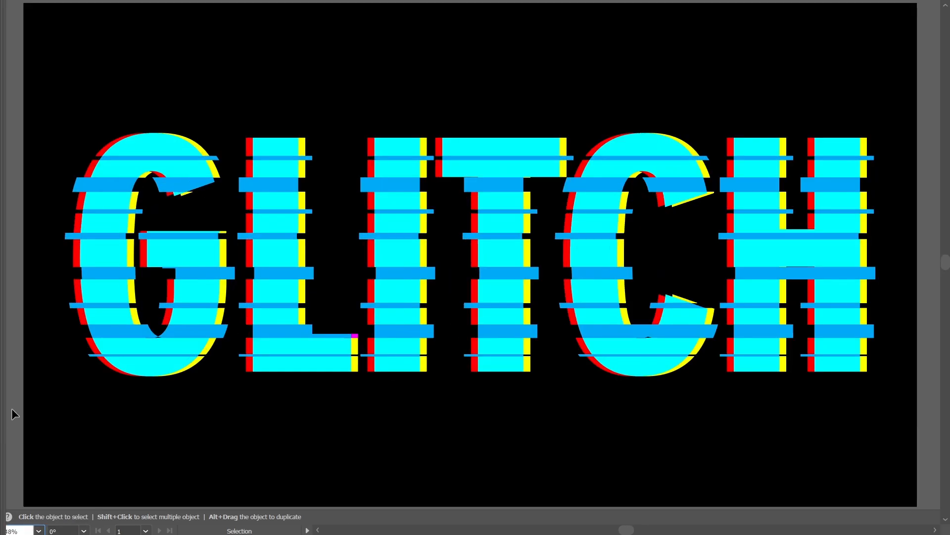